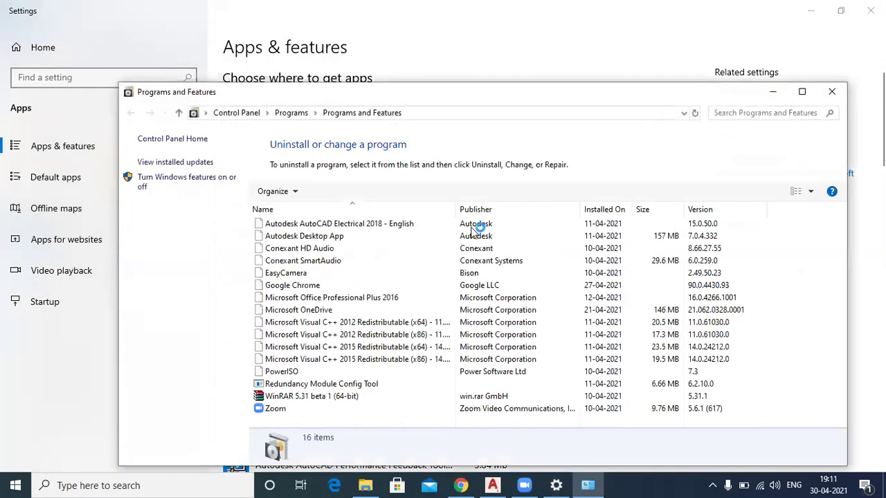
Step: Start the maintenance wizard for Autodesk AutoCAD Electrical 2018 - English and open its Add or Remove Features section
left_click(429, 223)
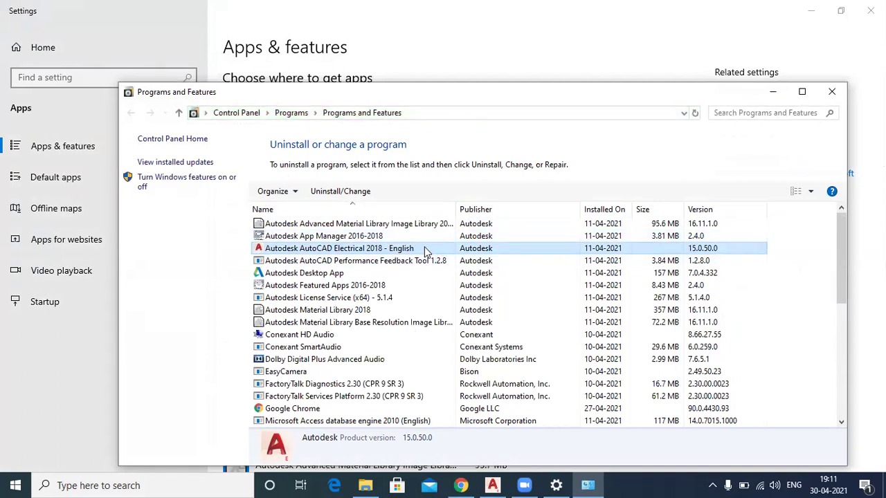
right_click(420, 256)
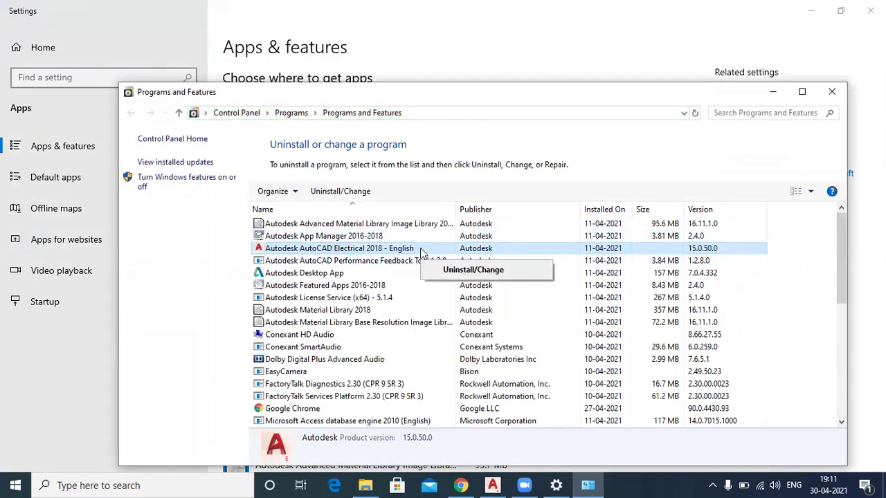
left_click(449, 270)
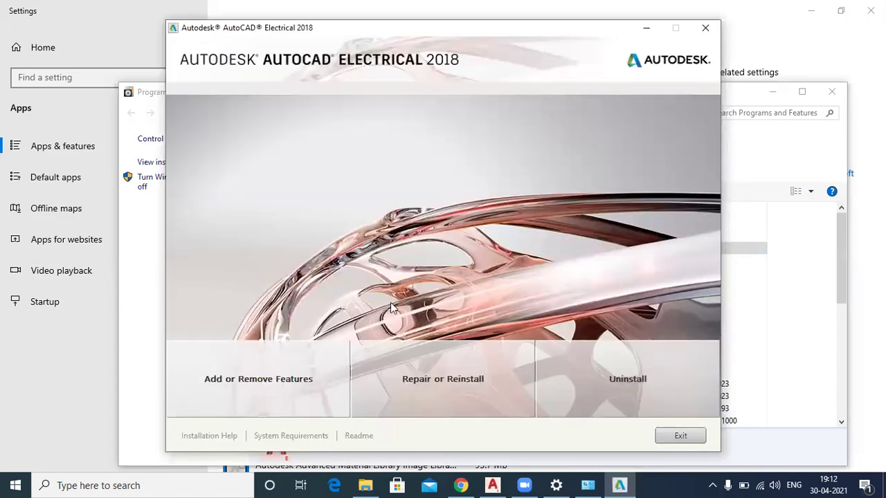
left_click(274, 379)
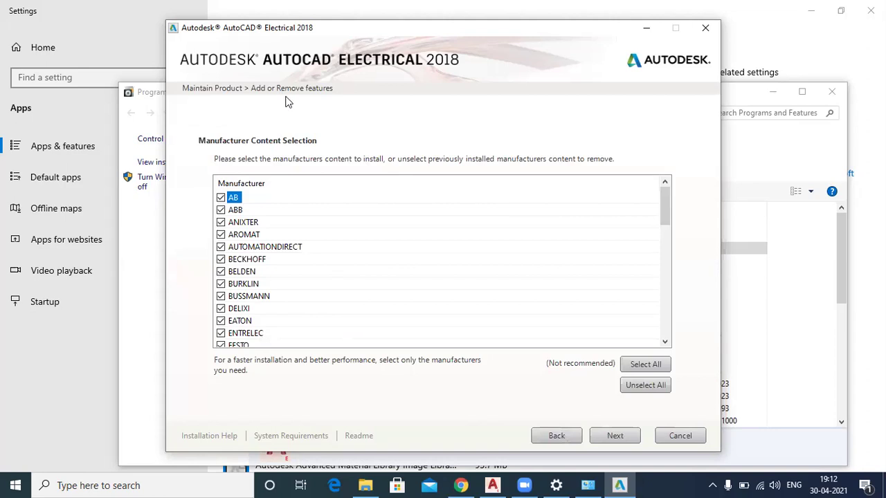
Step: Review the manufacturer content and the selectable symbol libraries, and cancel the maintenance process
left_click(281, 247)
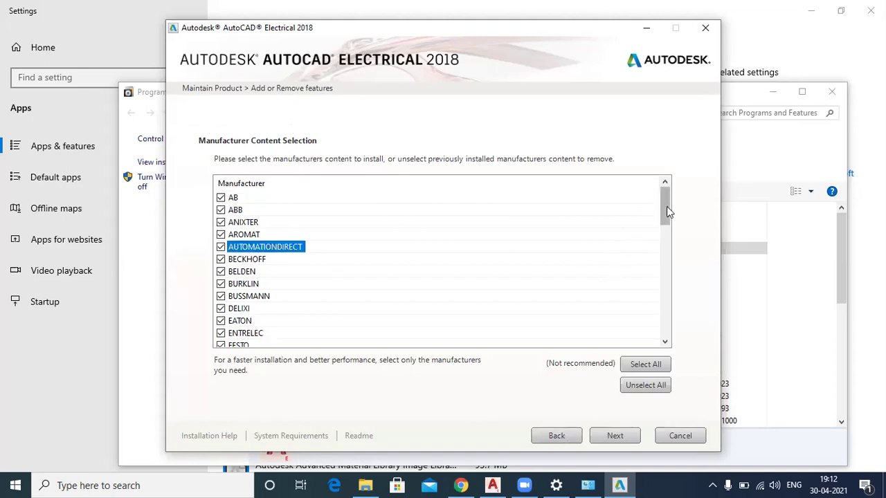
left_click_drag(666, 217, 609, 338)
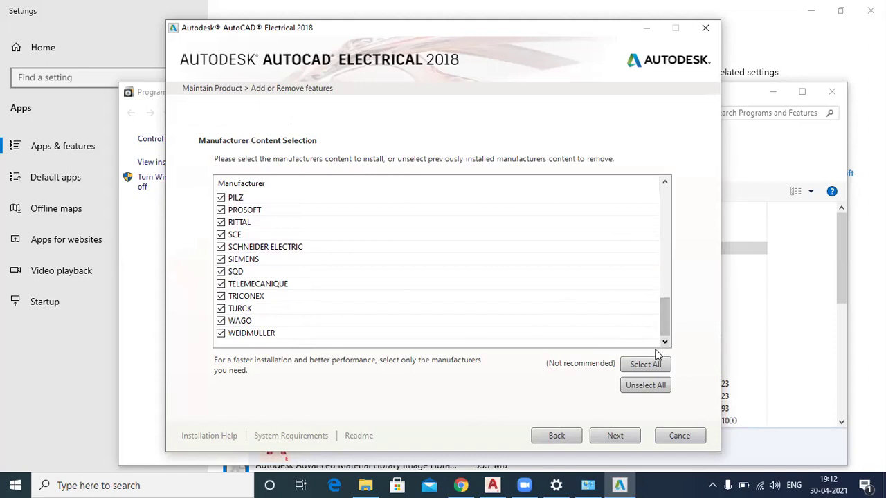
left_click(621, 442)
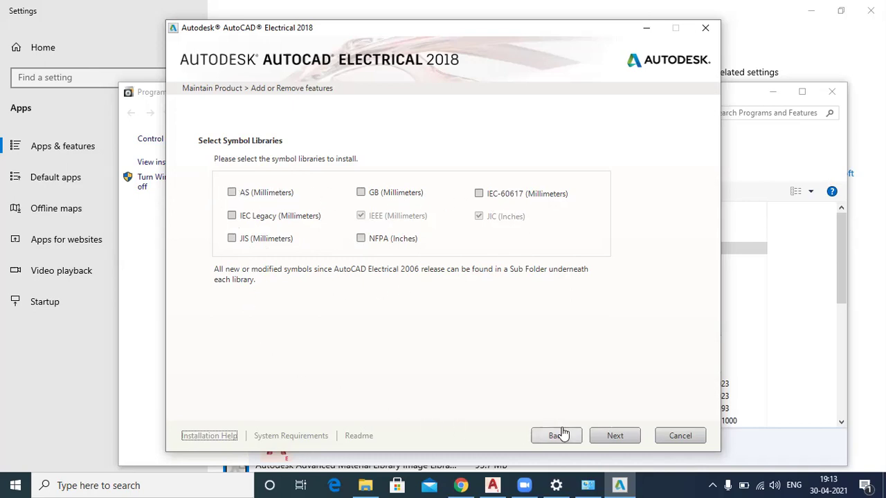
left_click(677, 437)
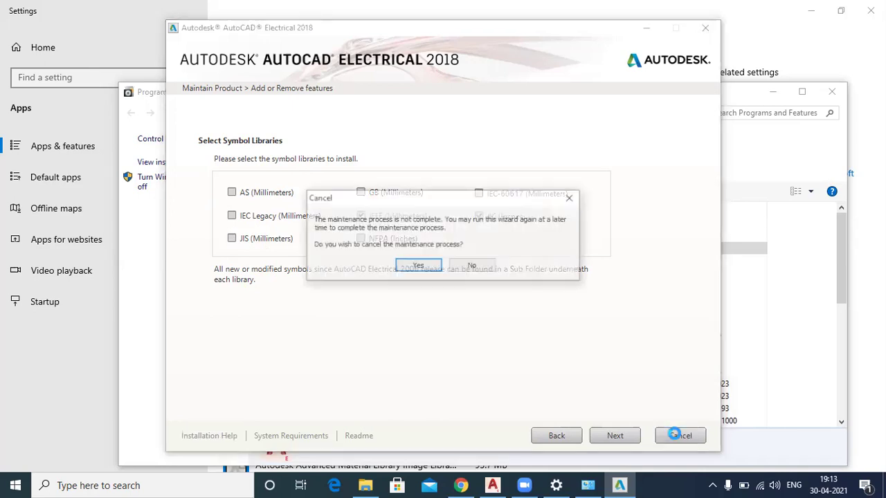
left_click(418, 265)
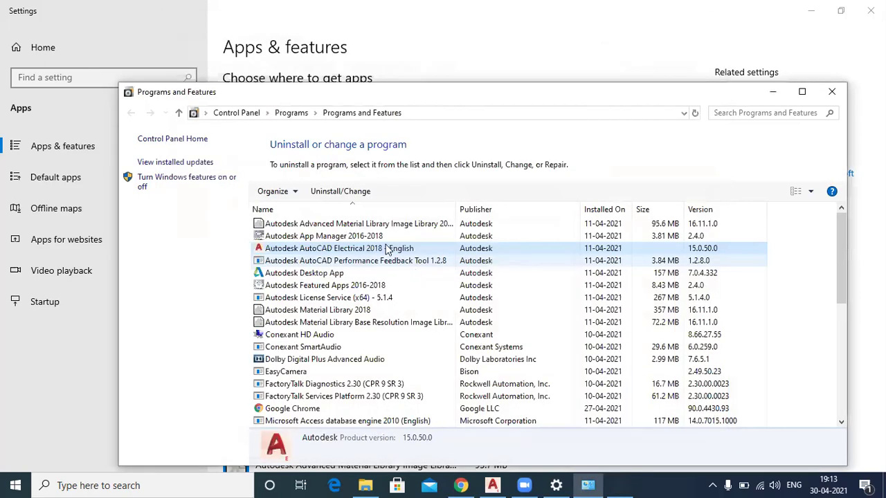
Step: Close Programs and Features and Settings, and minimize the This PC window to return to AutoCAD Electrical
left_click(830, 94)
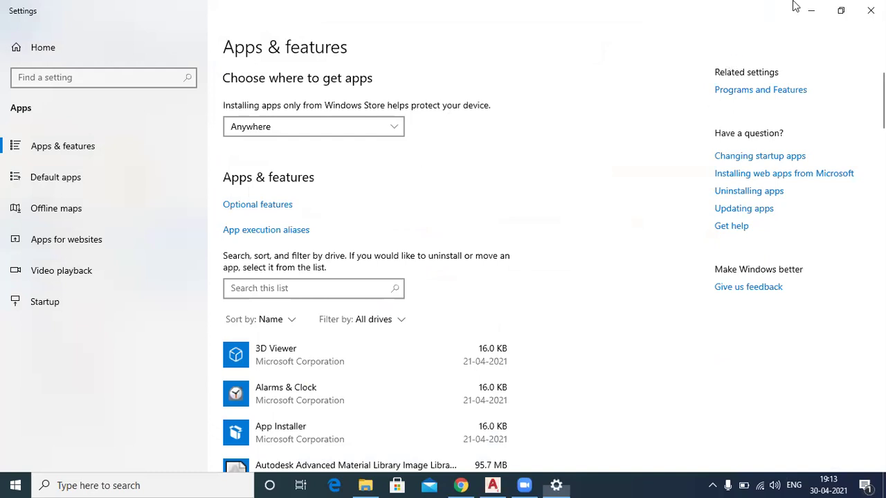
left_click(872, 6)
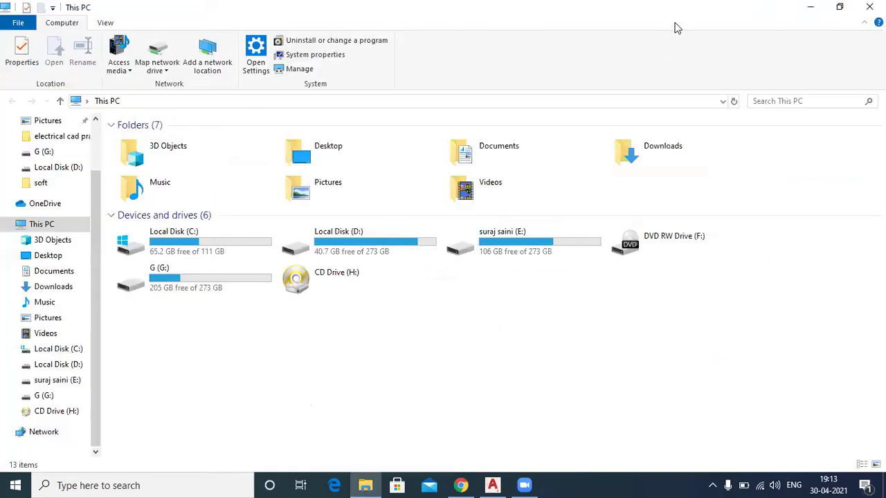
left_click(811, 7)
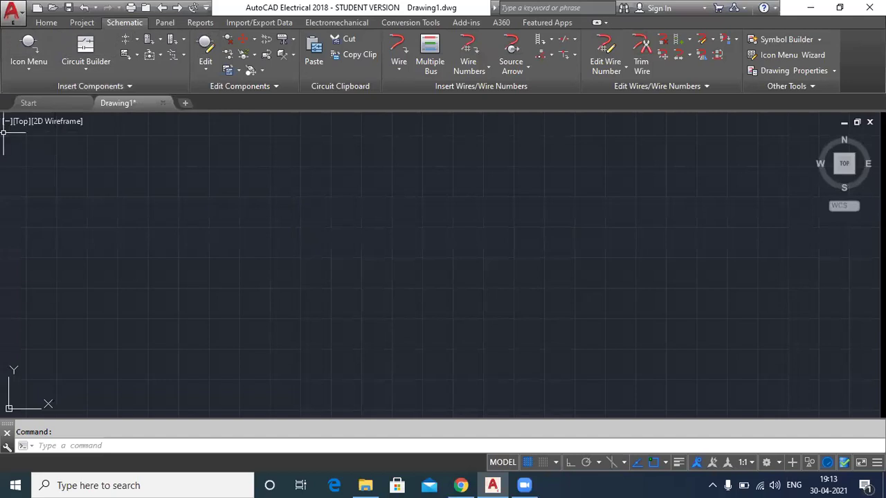
Step: Open the Insert Component icon menu and move its dialog to view the IEEE schematic symbol categories
left_click(18, 51)
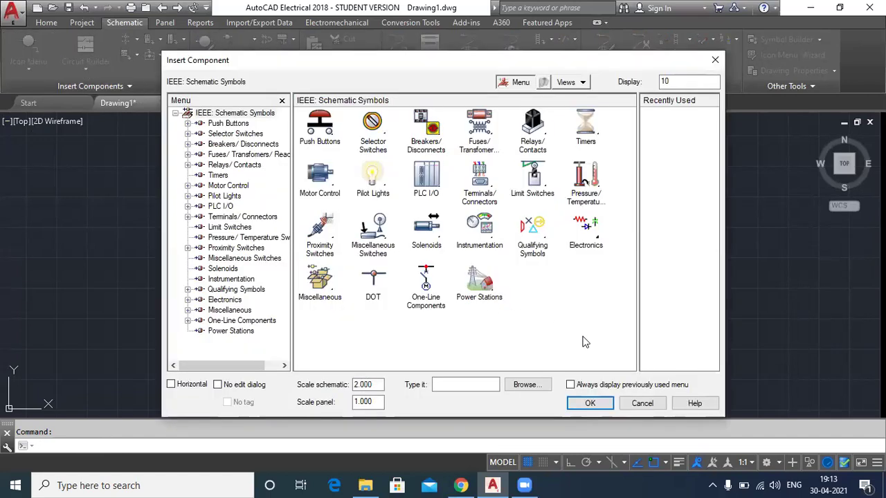
left_click(640, 403)
left_click(31, 63)
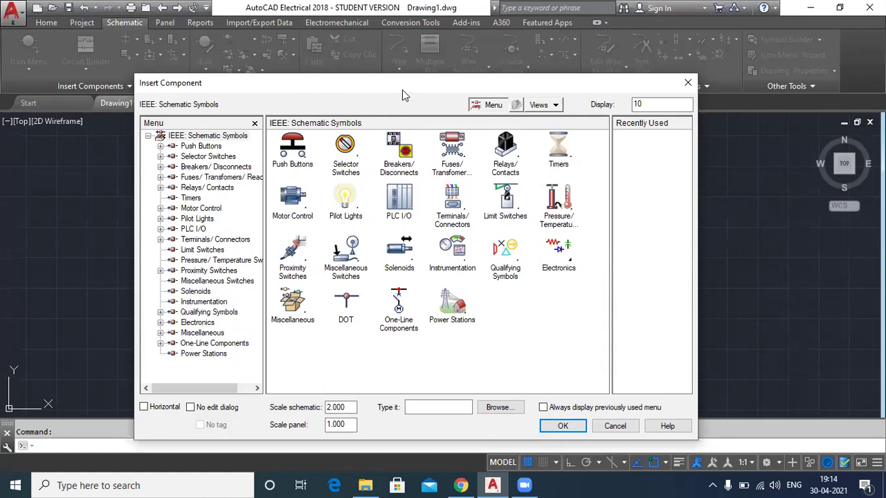
left_click_drag(389, 90, 380, 70)
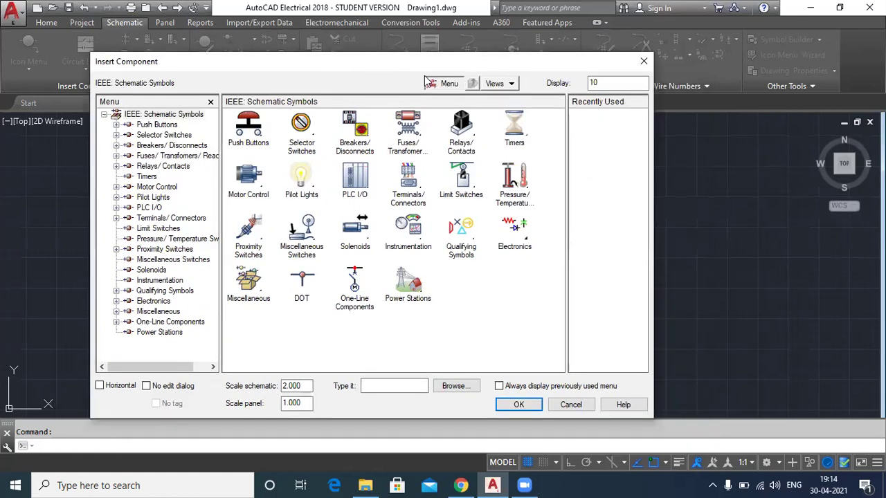
left_click_drag(457, 65, 461, 55)
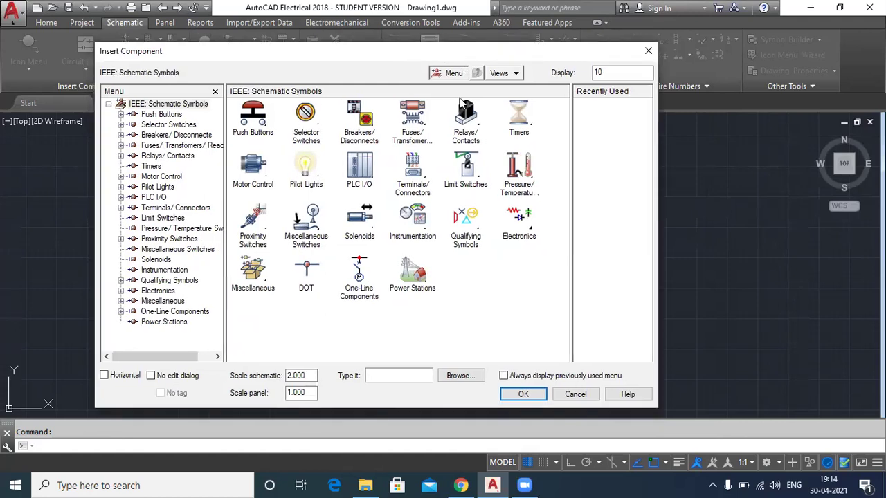
left_click_drag(327, 52, 420, 66)
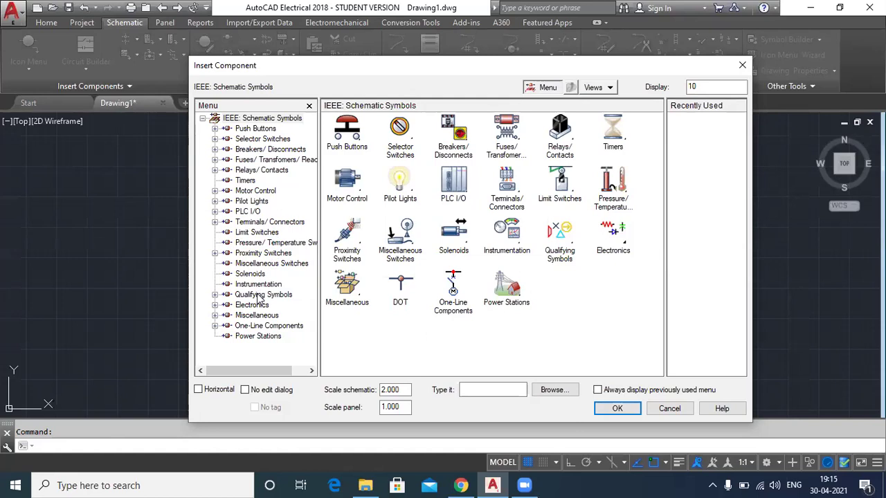
Step: Examine the Qualifying Symbols category, return to the main schematic symbols and cancel the component insertion
left_click(562, 263)
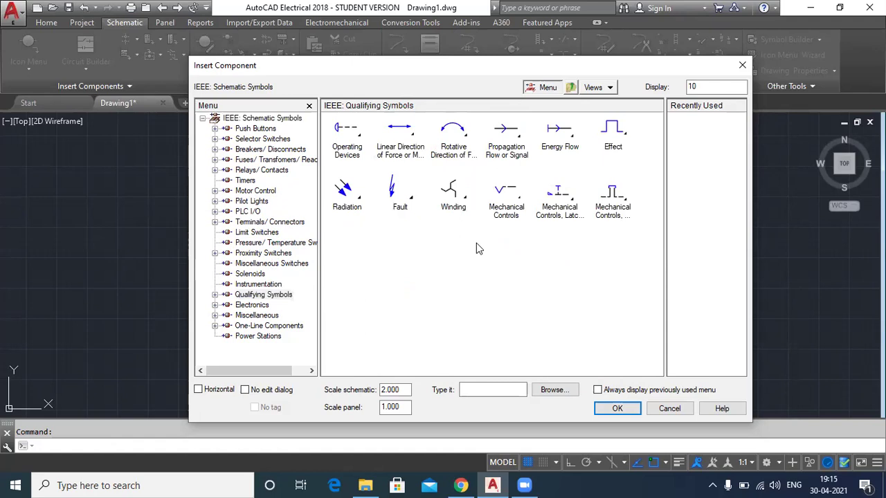
left_click(613, 201)
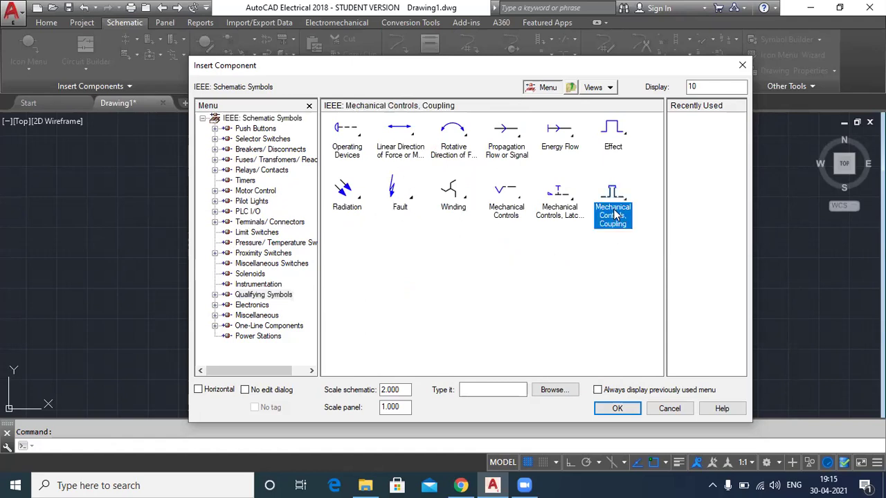
left_click(571, 87)
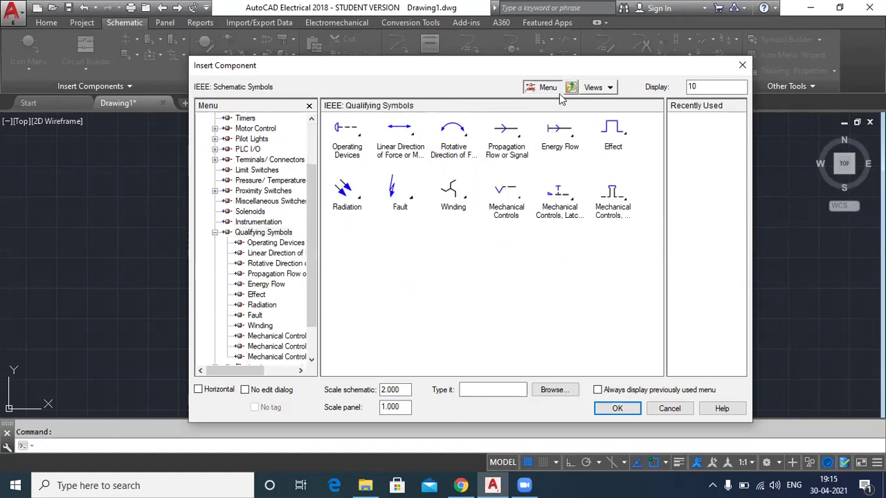
left_click(571, 87)
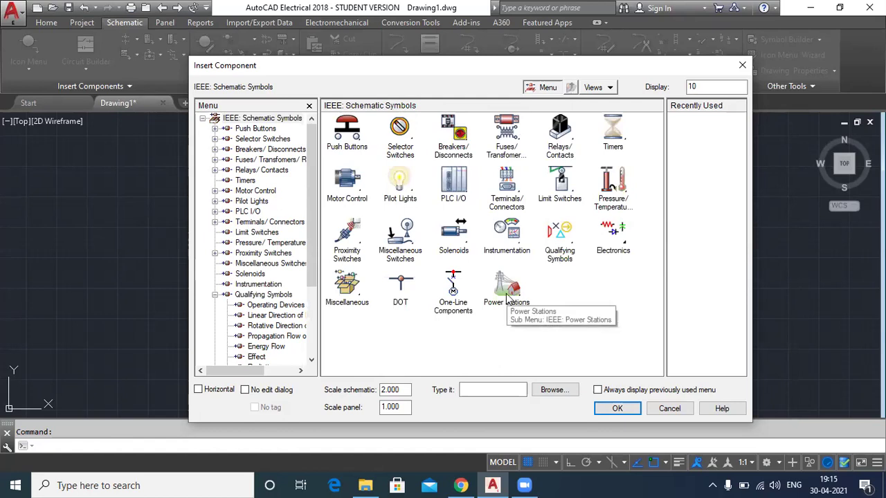
left_click(669, 409)
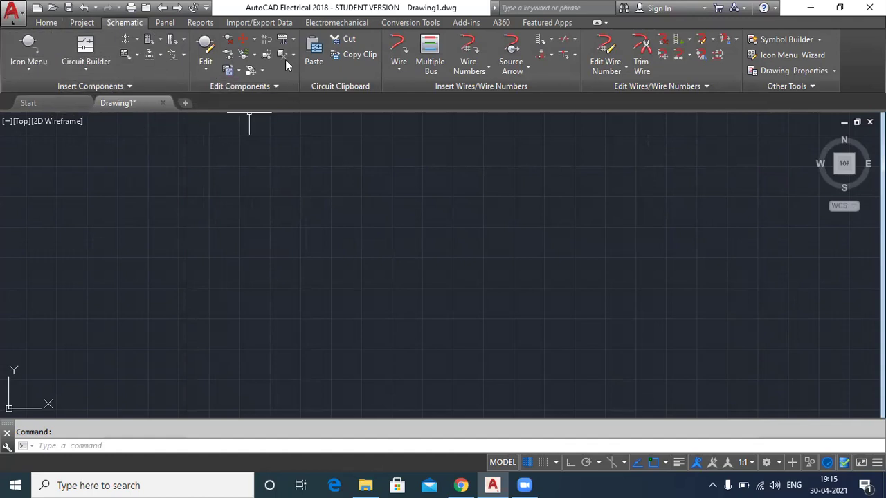
left_click(51, 25)
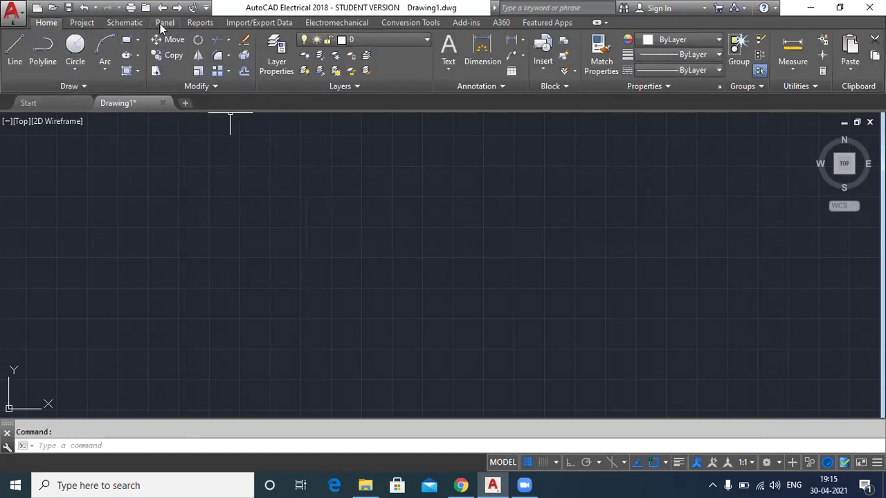
left_click(126, 23)
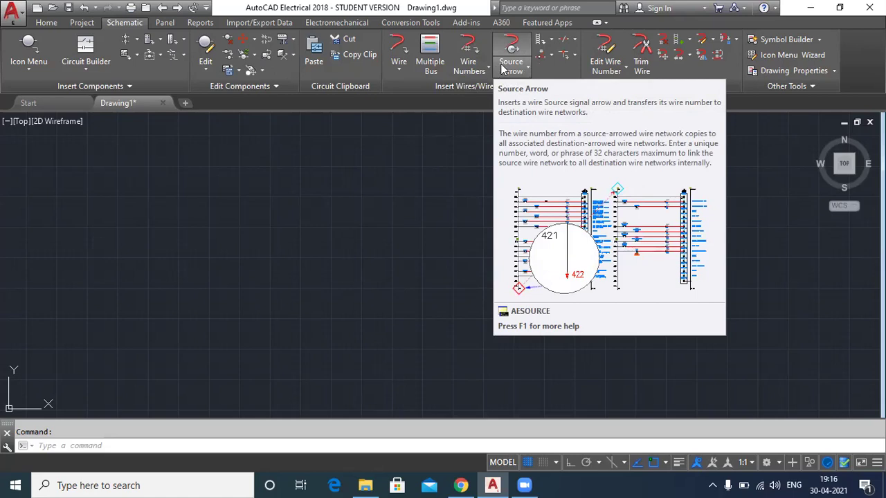
left_click(520, 61)
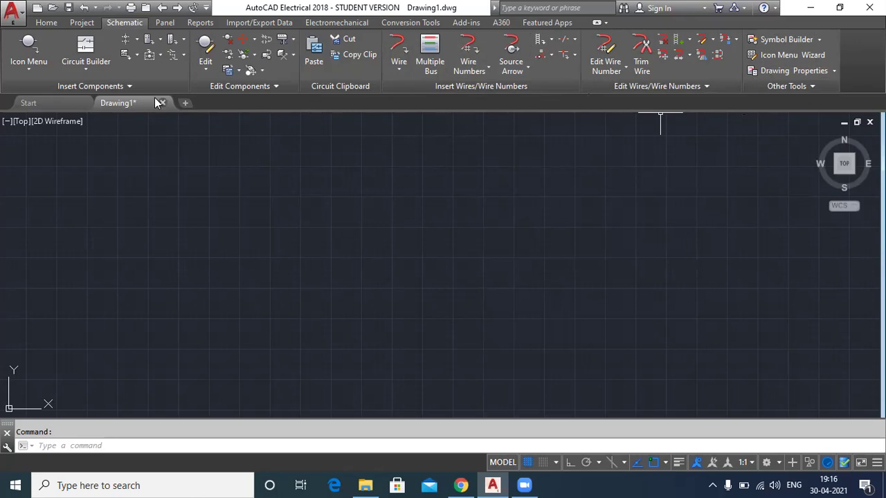
mouse_move(152, 98)
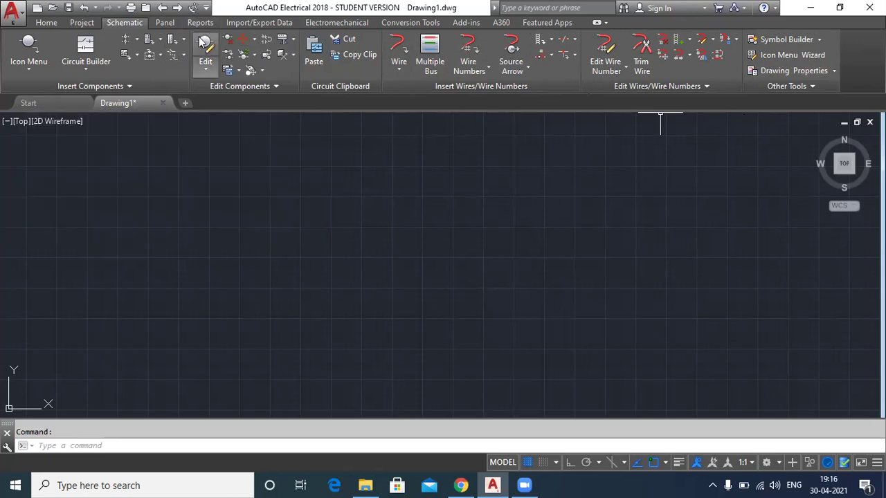
Step: Show the Project Manager beside the drawing
left_click(81, 23)
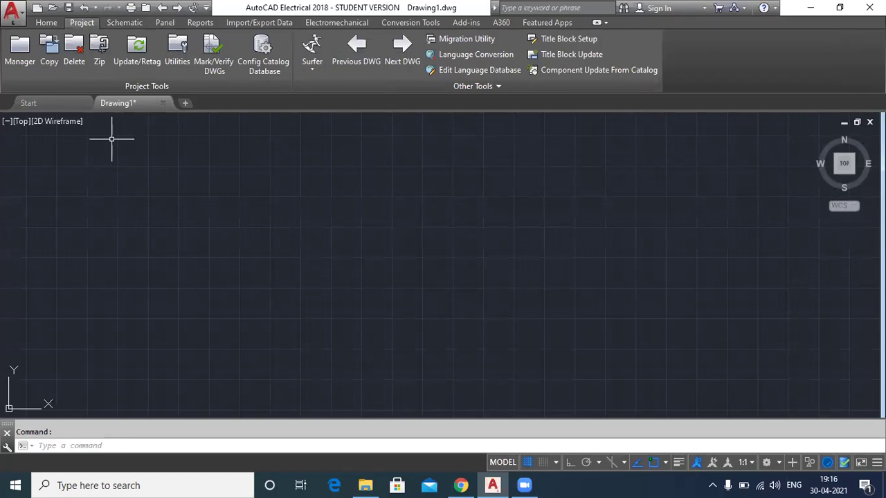
left_click(16, 50)
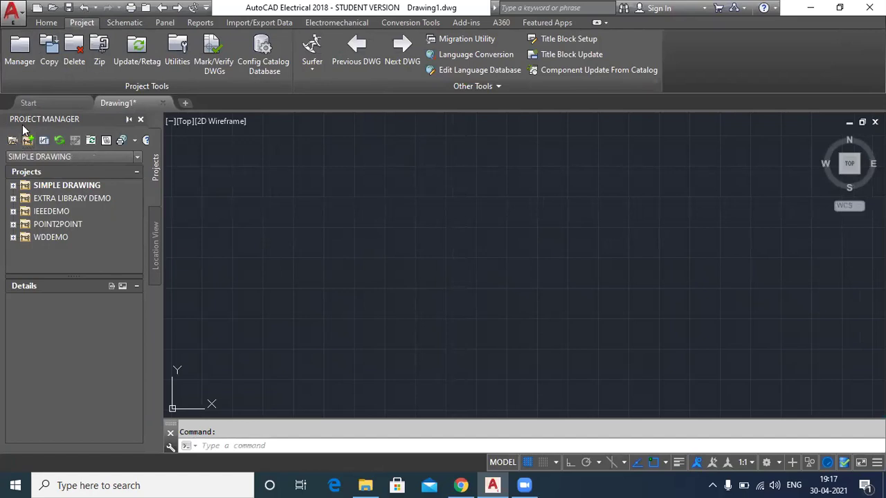
Step: Open the Styles settings in the properties of Drawing1.dwg
left_click(126, 23)
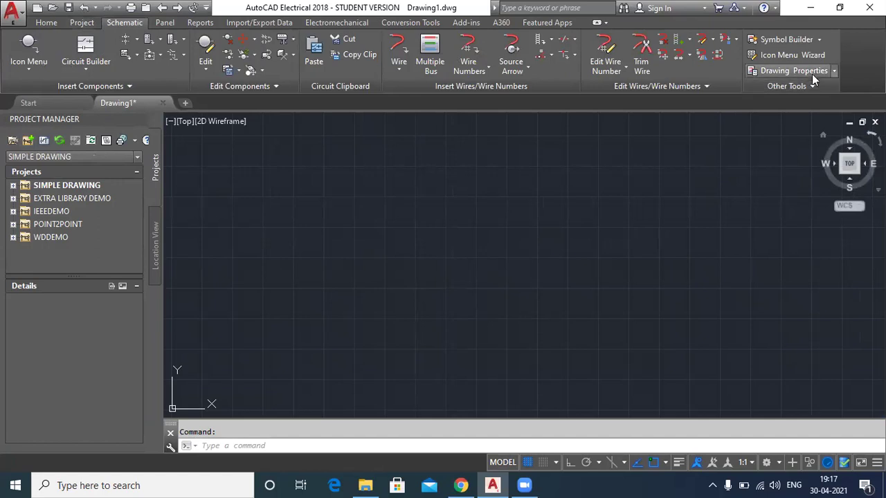
left_click(754, 74)
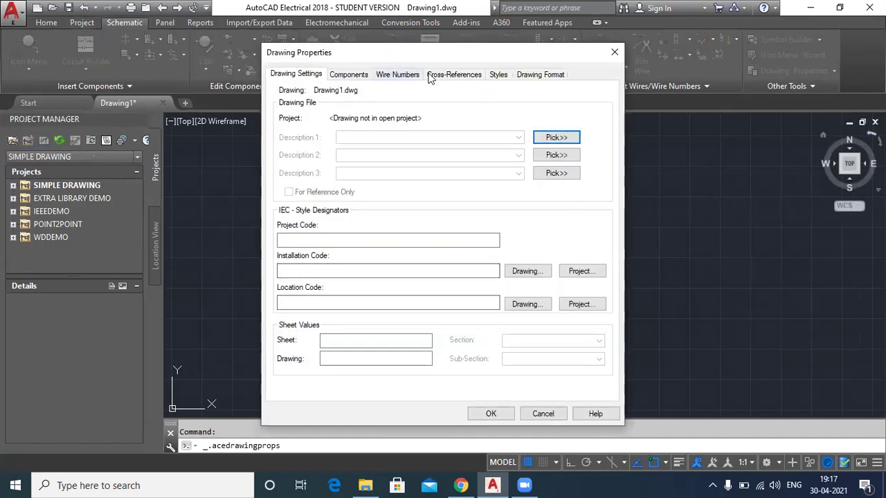
left_click(499, 74)
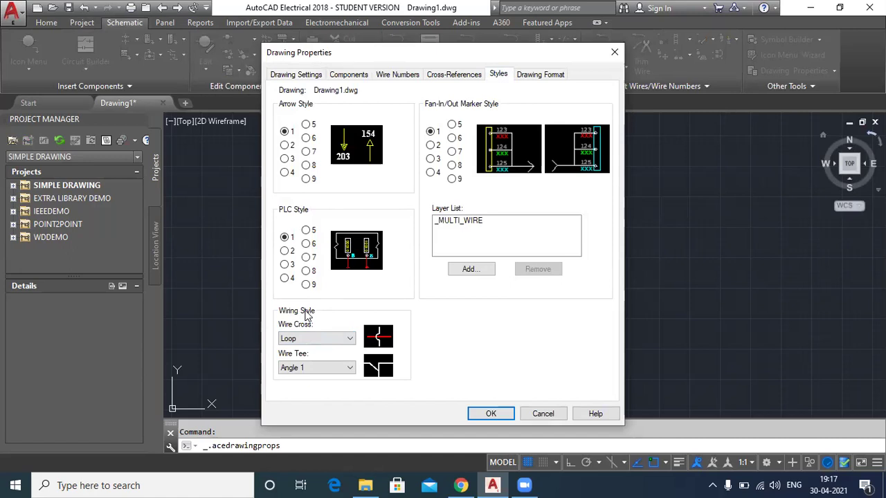
Step: Try the Gap, Loop and Solid options for the Wire Cross style and set it back to Loop
left_click(348, 341)
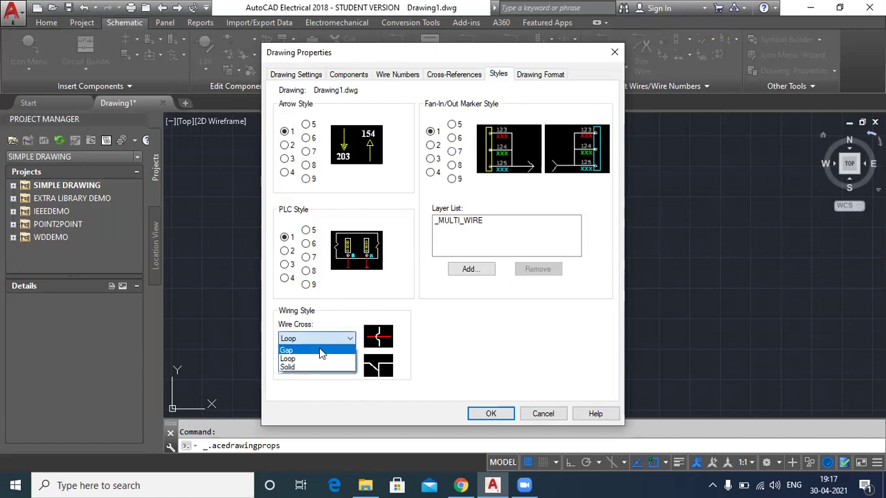
left_click(322, 351)
left_click(348, 339)
left_click(332, 359)
left_click(348, 339)
left_click(333, 367)
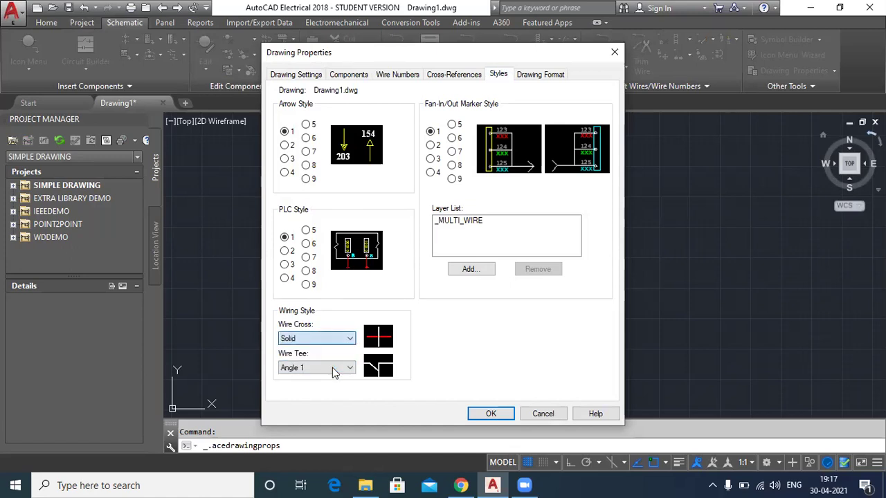
left_click(352, 338)
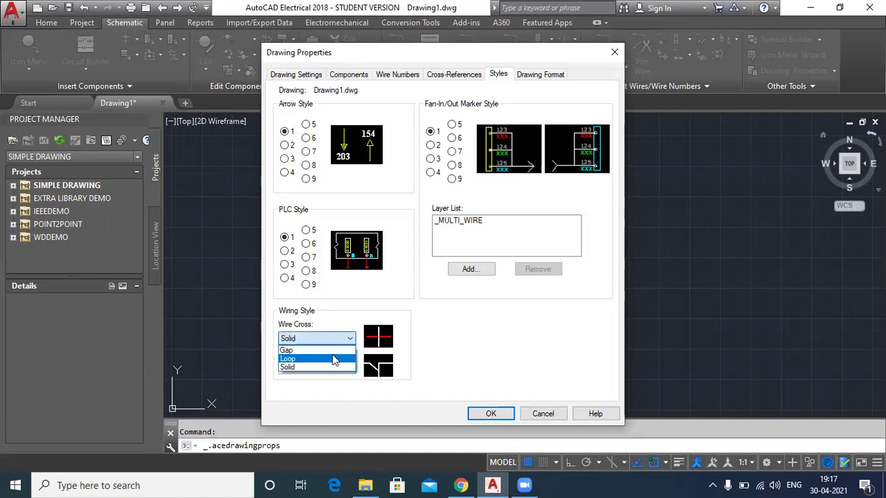
left_click(330, 360)
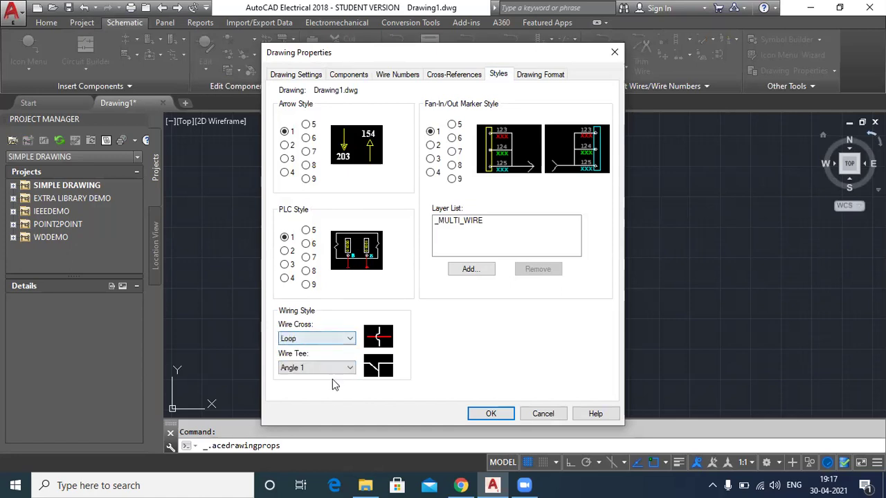
Step: Set the Wire Tee style to Dot and apply the drawing properties
left_click(349, 368)
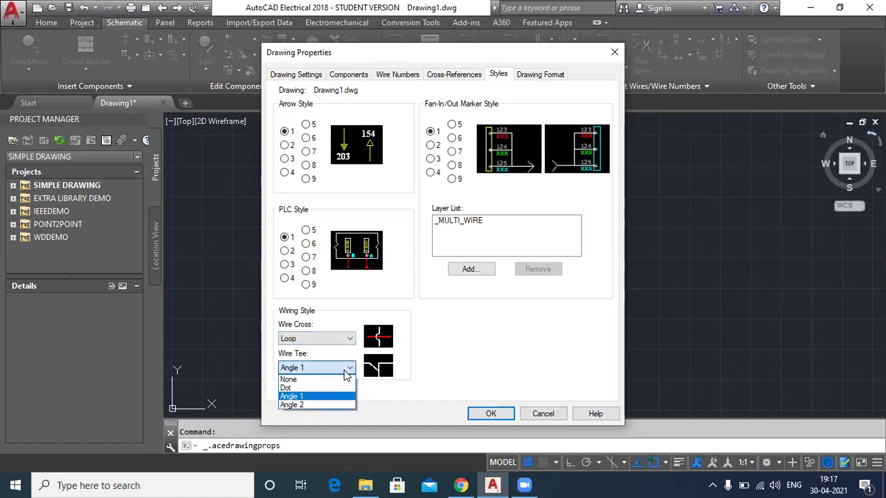
left_click(307, 388)
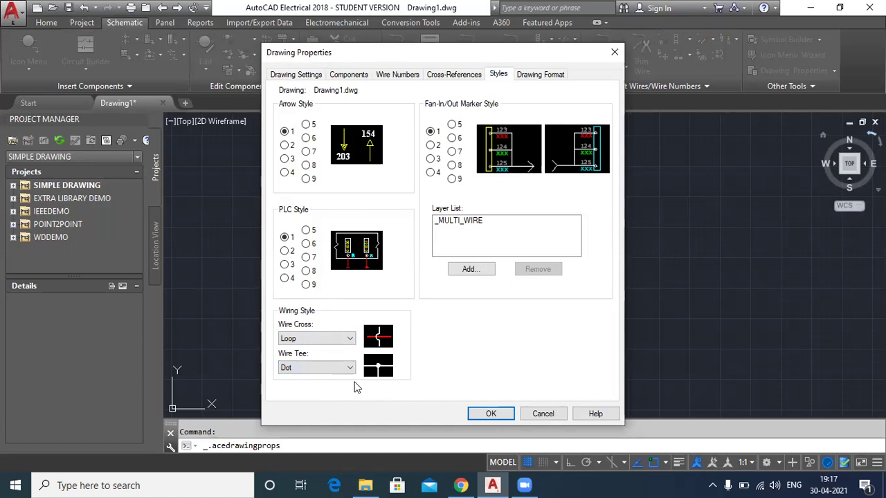
left_click(487, 415)
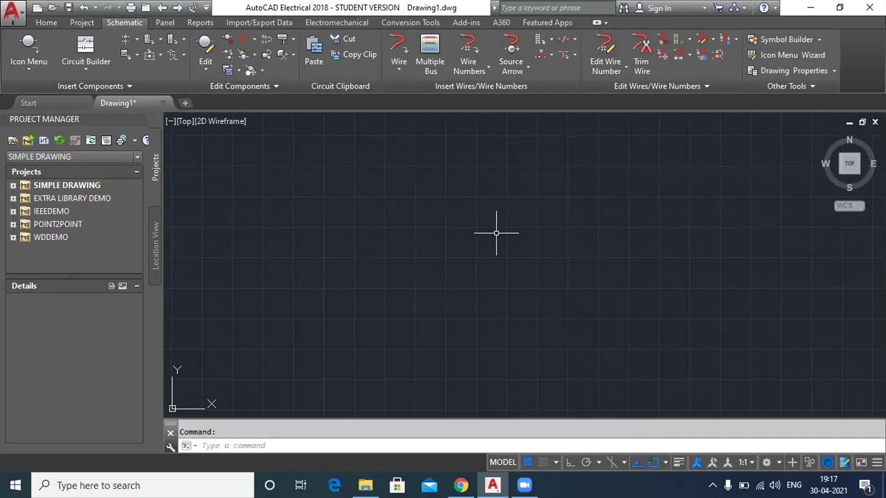
left_click(28, 142)
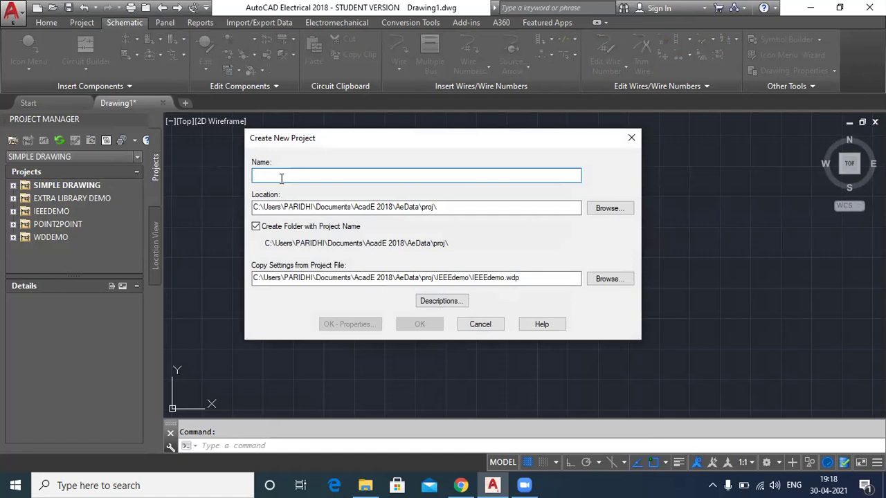
type("SI")
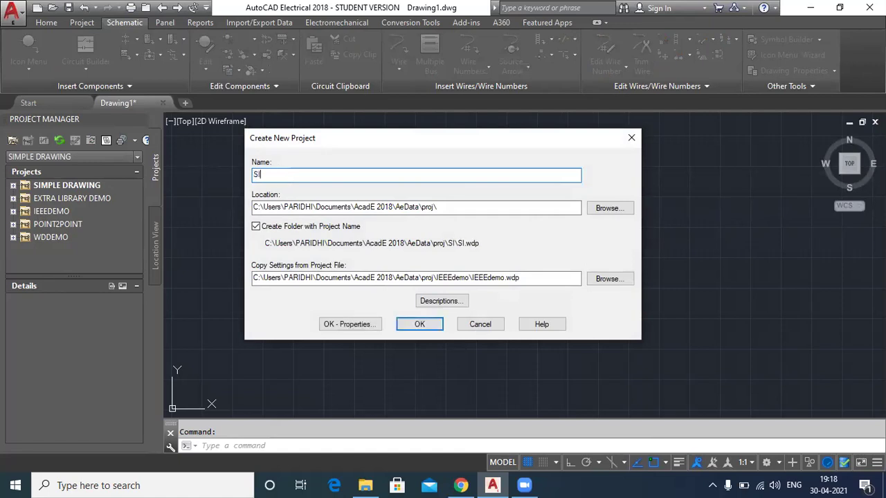
type("MPL")
type("E ")
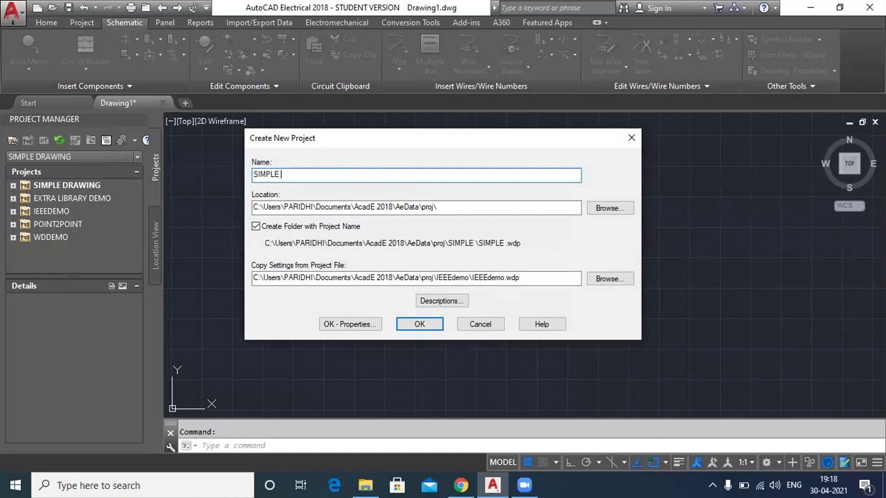
type("ELE")
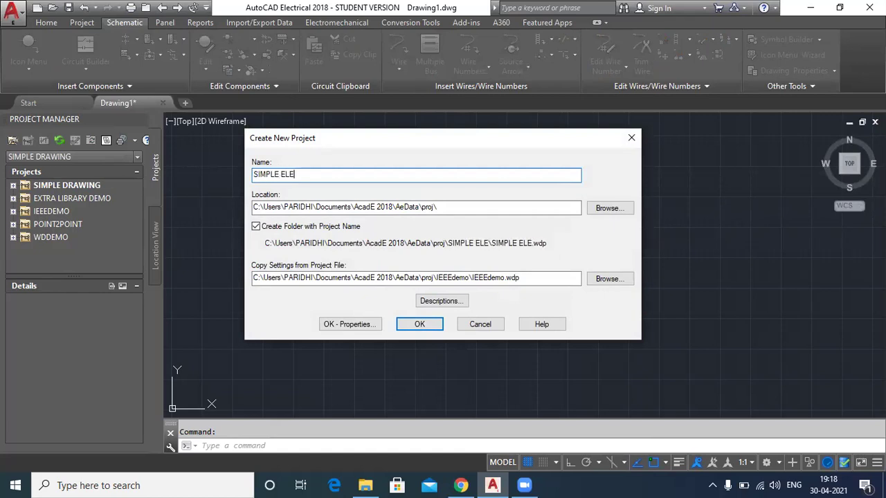
type("CTRIC")
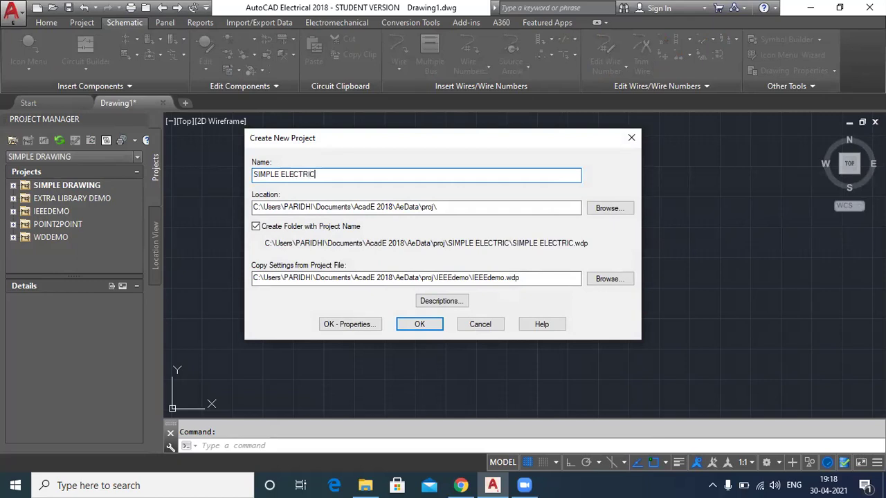
type("AL DWG")
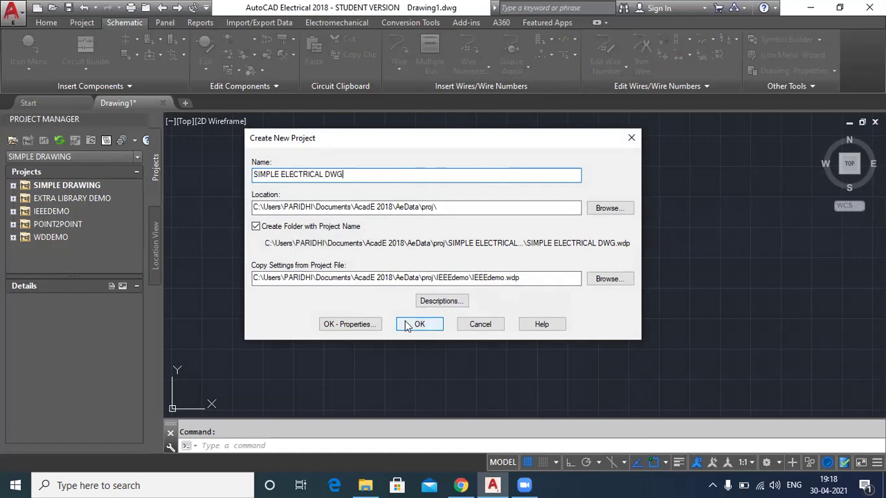
left_click(631, 138)
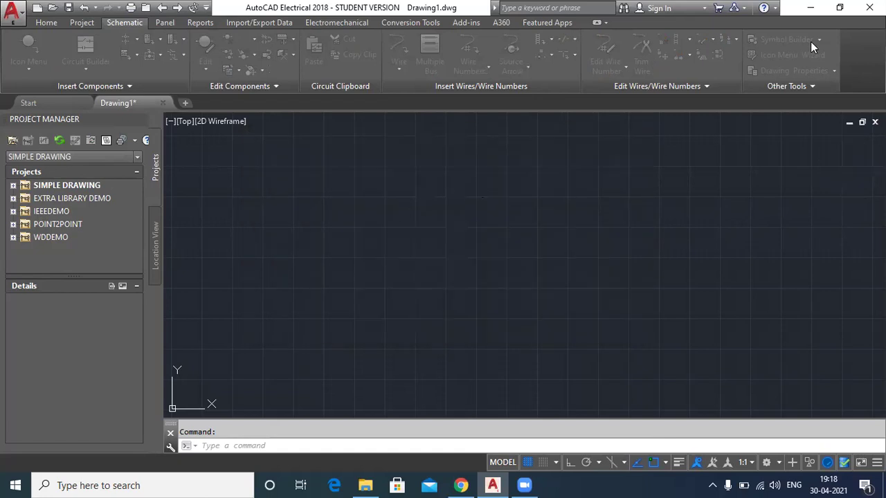
Step: Examine the component, wire number, cross-reference, style and drawing format properties of Drawing1.dwg, then cancel the dialog
left_click(774, 72)
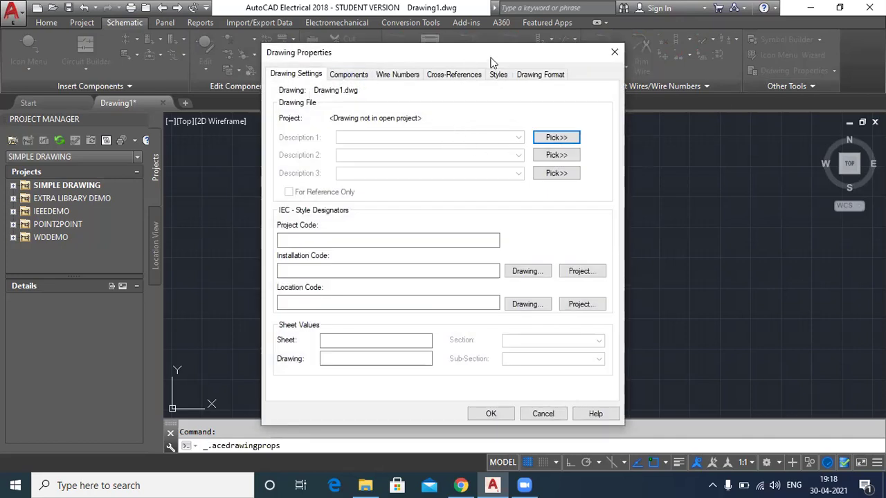
left_click(611, 52)
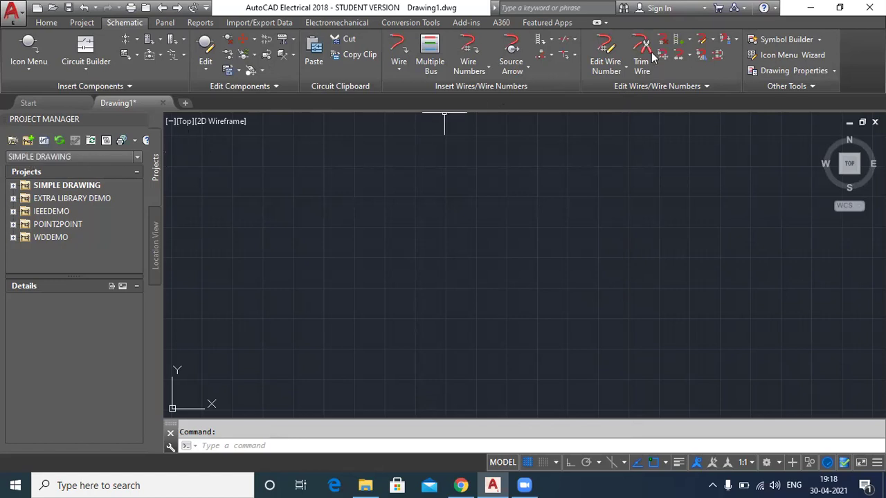
left_click(772, 74)
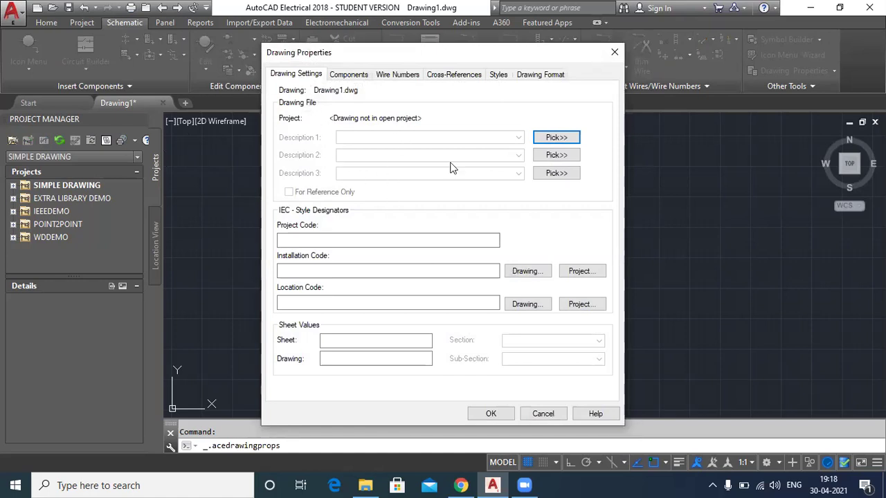
left_click(353, 74)
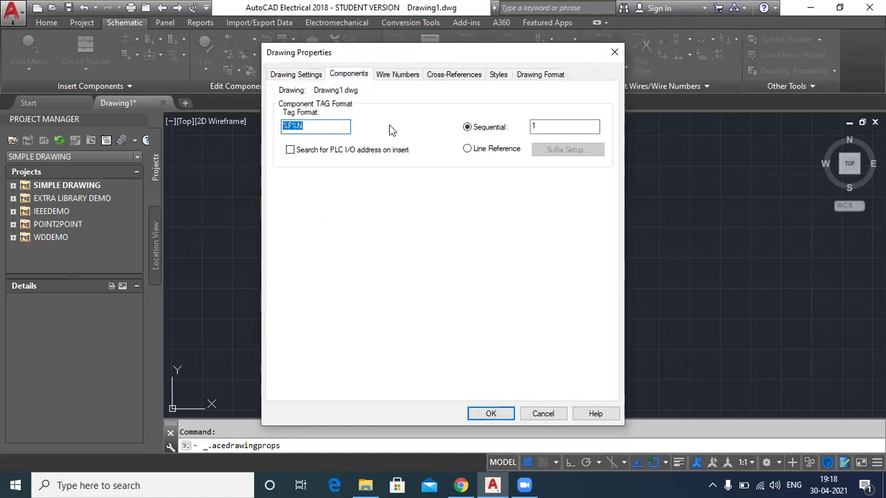
left_click(398, 78)
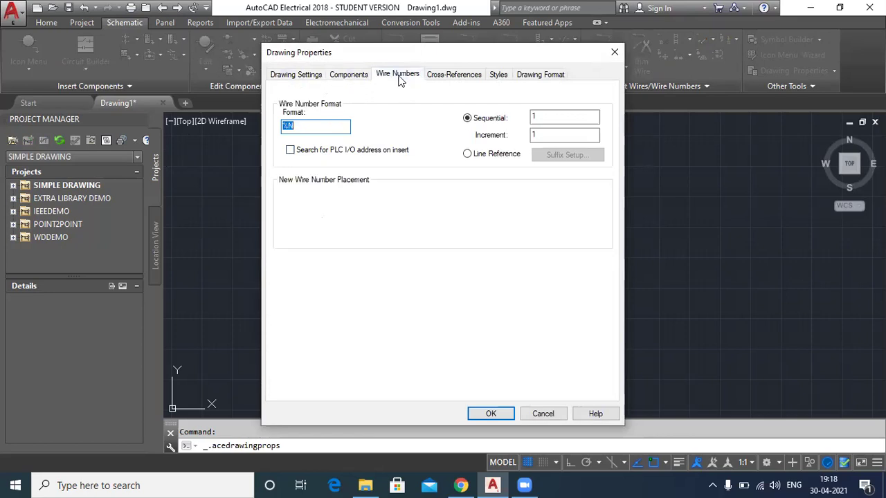
left_click(448, 80)
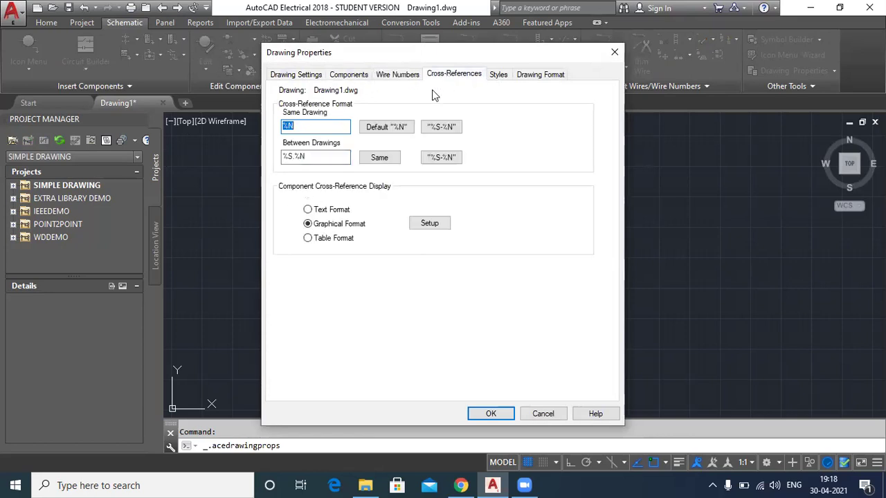
left_click(489, 77)
left_click(543, 76)
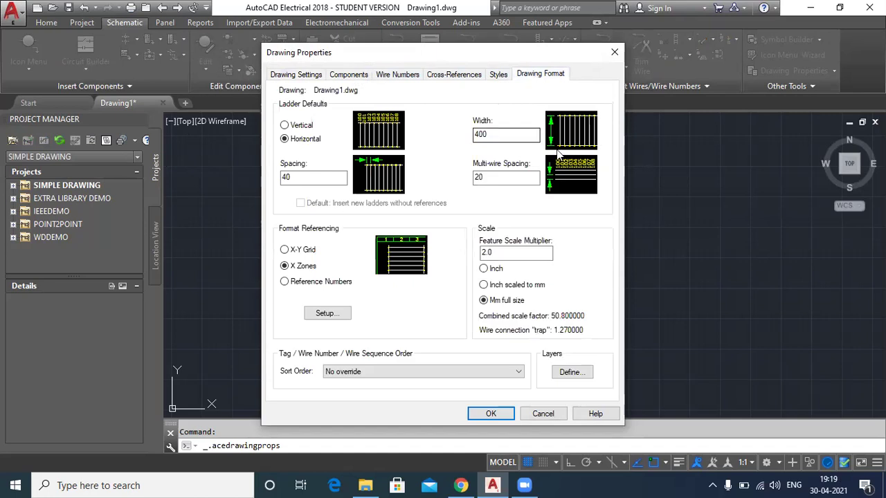
left_click(543, 415)
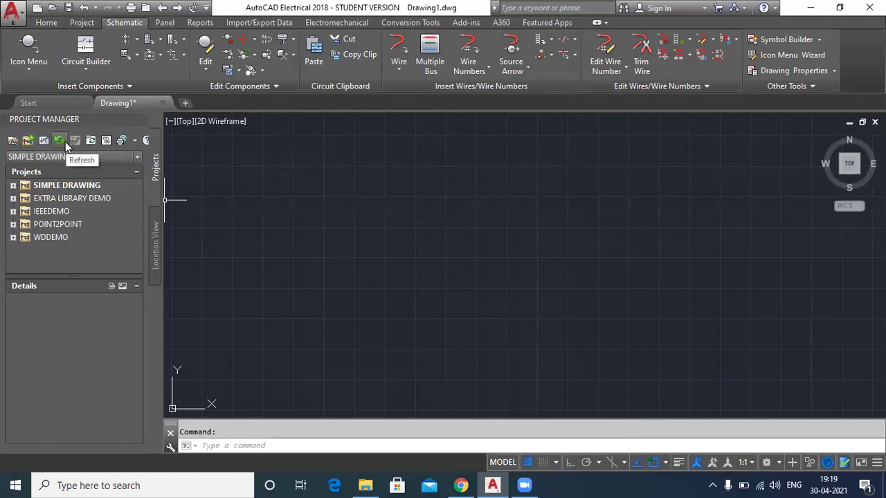
Step: Create a new project named ELECTRICAL DRAWING with the default location and copied project settings
left_click(21, 141)
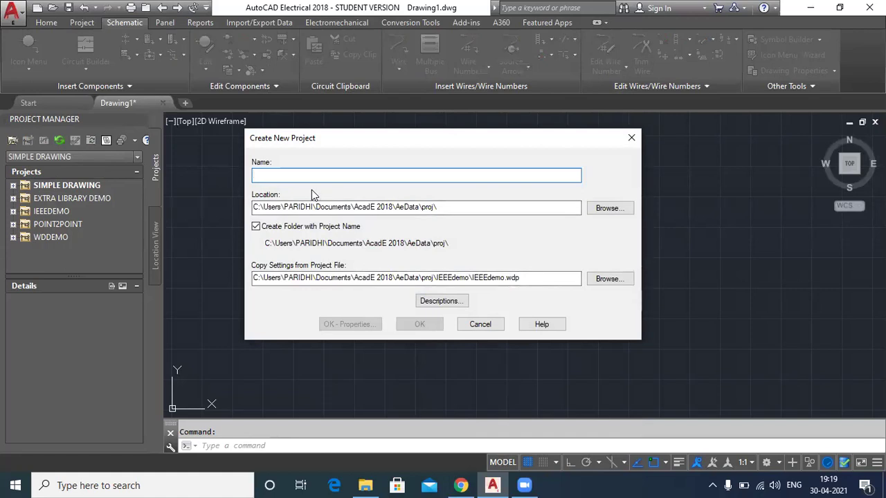
type("EL")
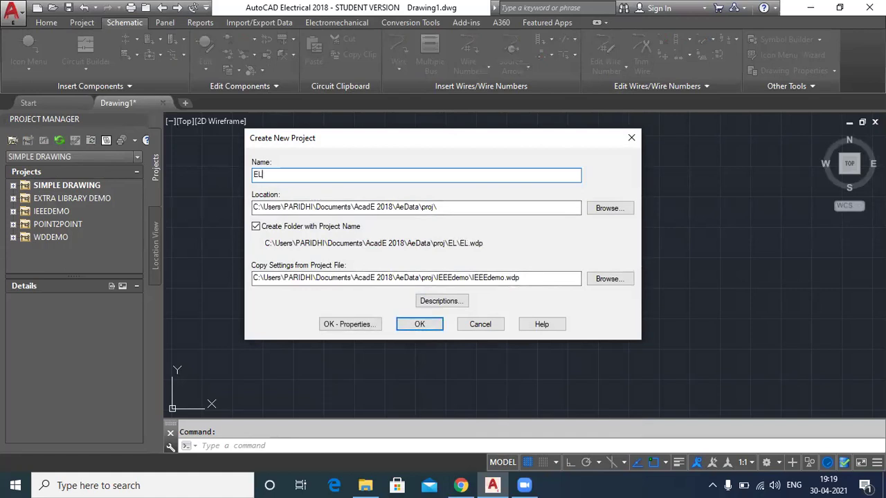
type("ECTRI")
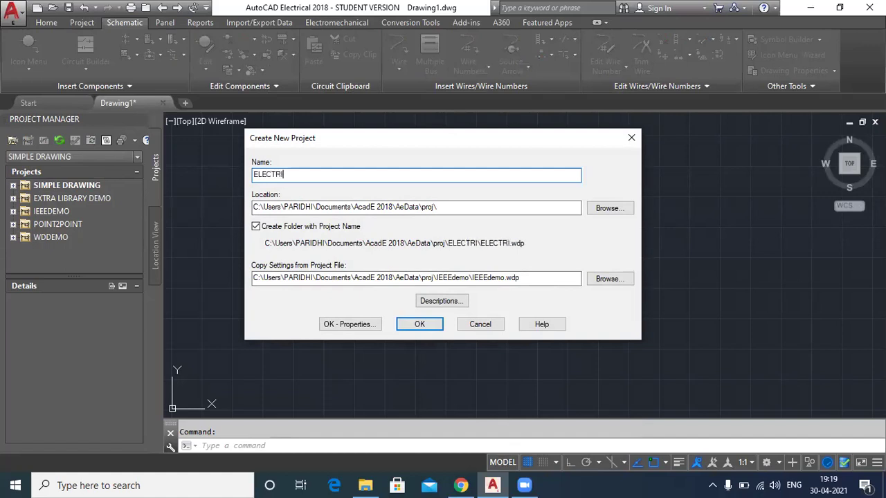
type("CAL DRA")
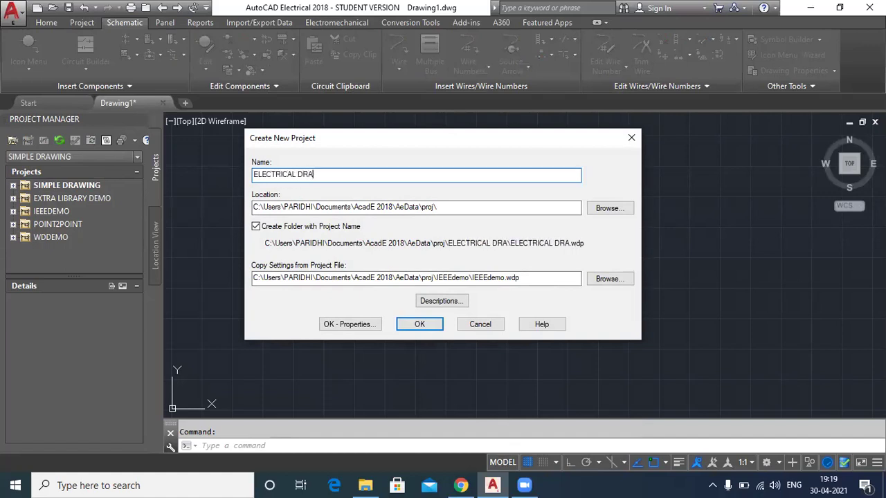
type("WING")
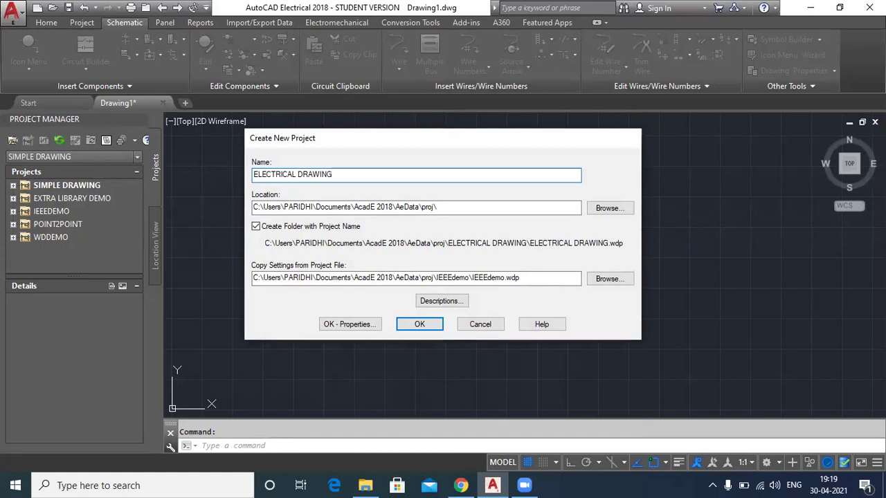
key("Return")
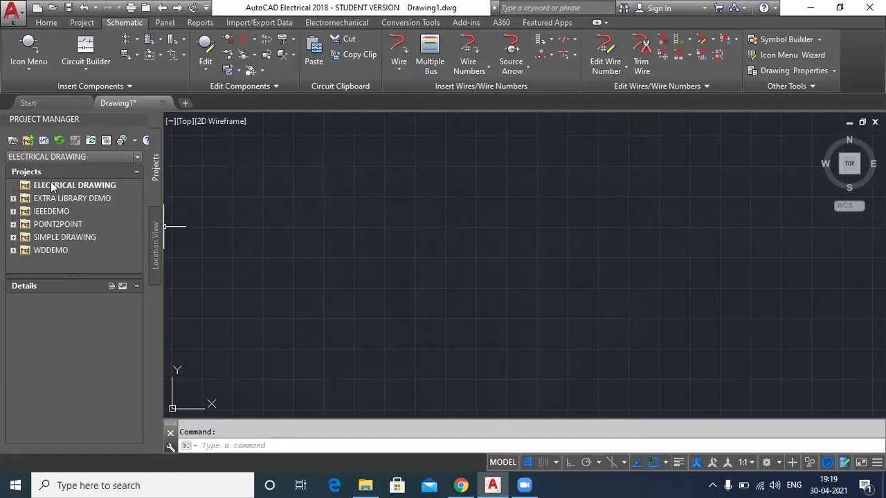
Step: Start a new drawing in the ELECTRICAL DRAWING project and name it 1
left_click(76, 183)
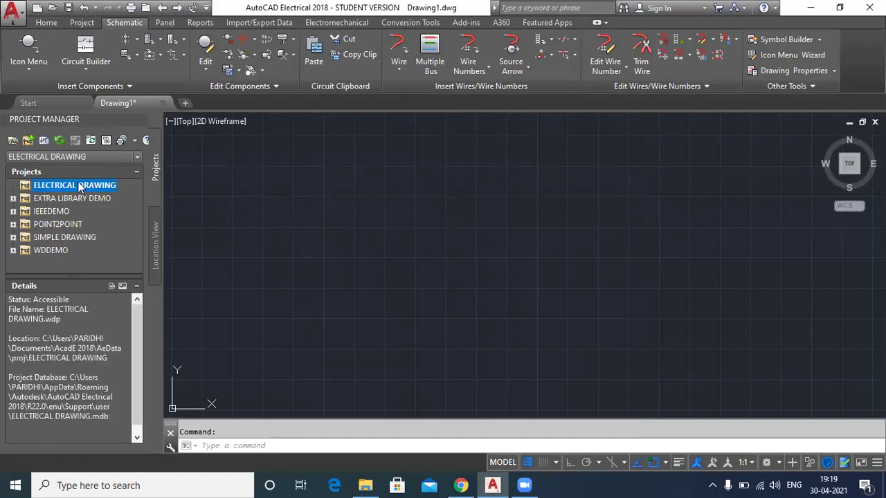
left_click(44, 141)
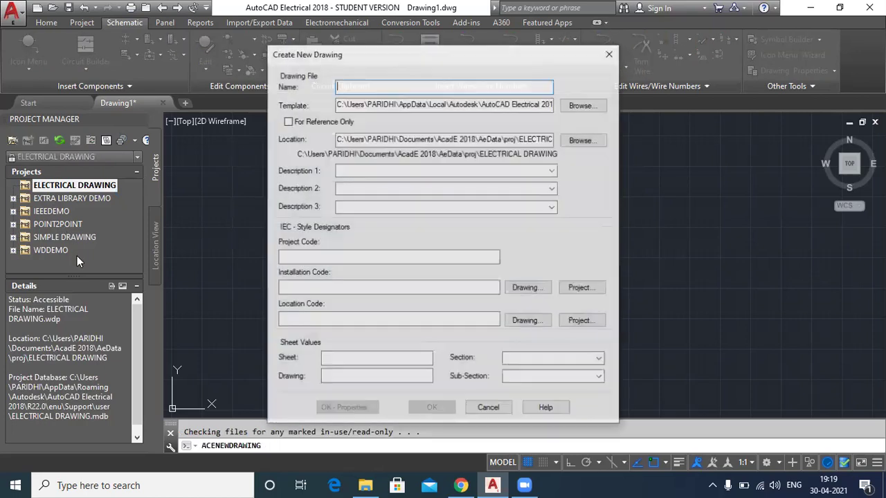
type("1")
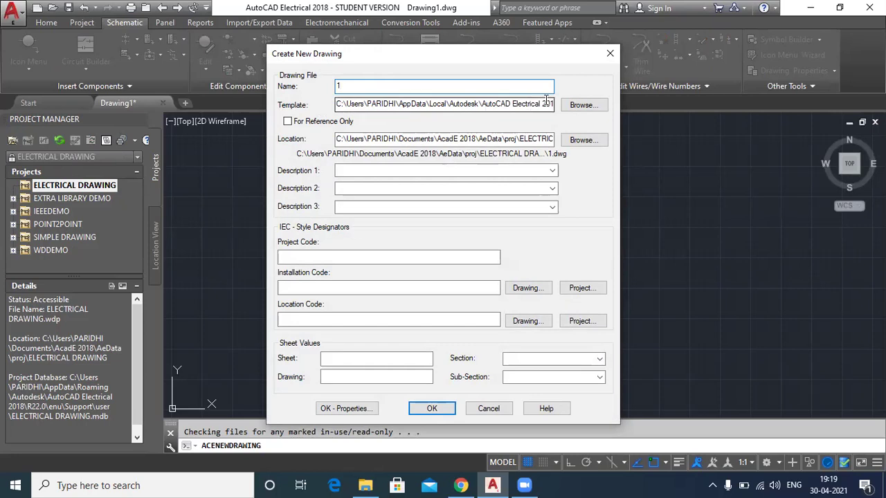
Step: Compare the ACAD_ELECTRICAL and ACAD_ELECTRICAL_IEC templates, and create the drawing from ACAD_ELECTRICAL with empty descriptions
left_click(585, 108)
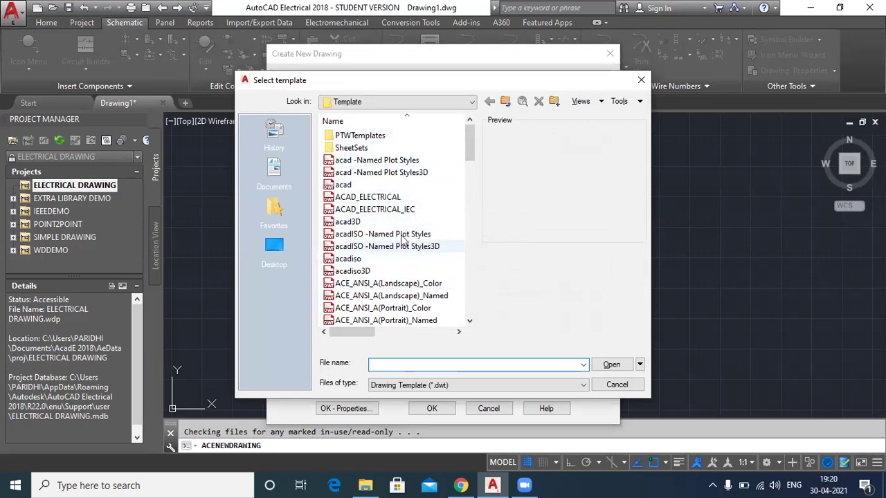
left_click(367, 197)
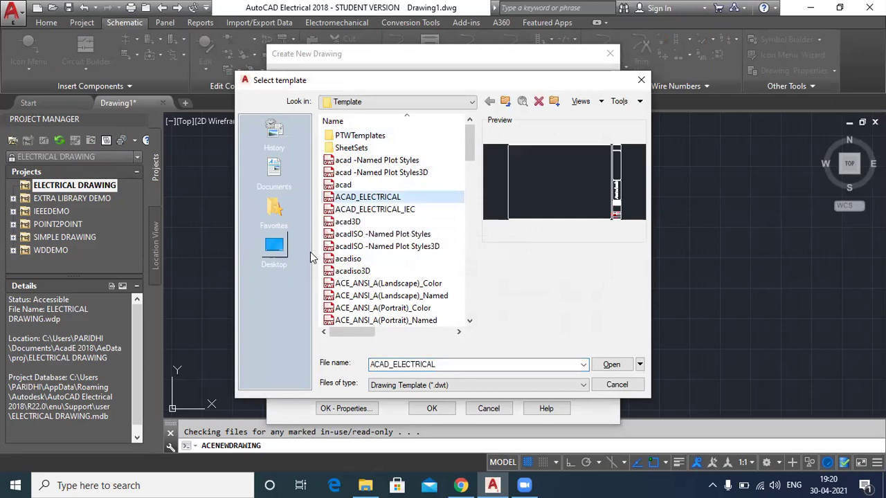
left_click(382, 209)
left_click(384, 198)
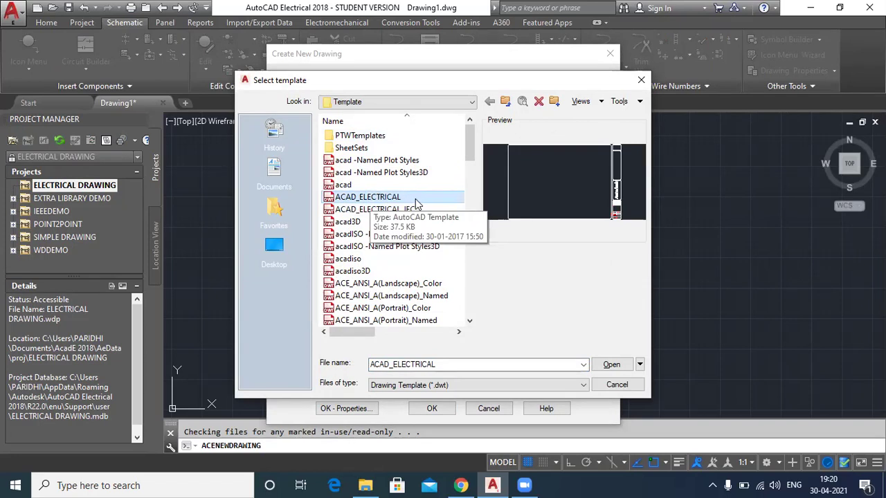
left_click(408, 211)
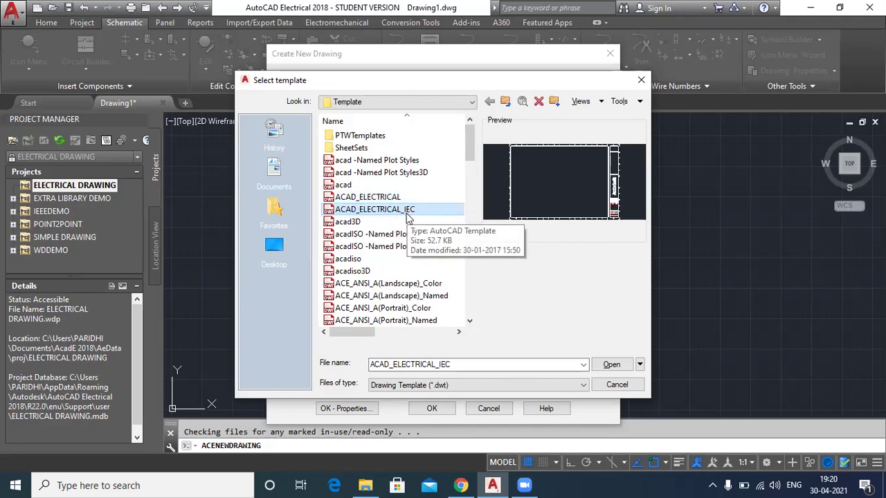
left_click(400, 198)
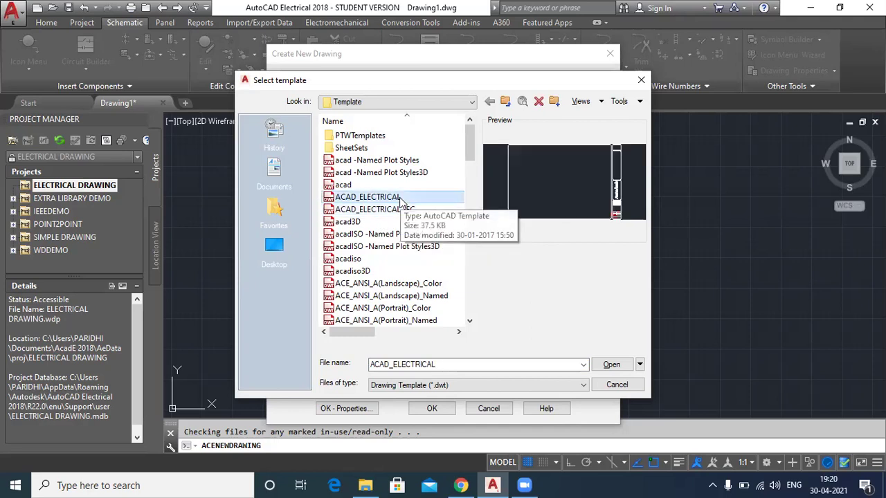
left_click(611, 366)
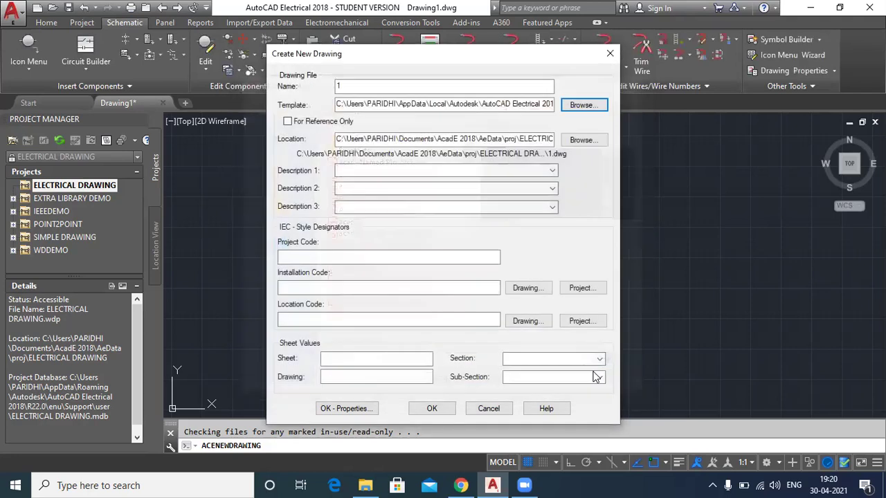
left_click(352, 170)
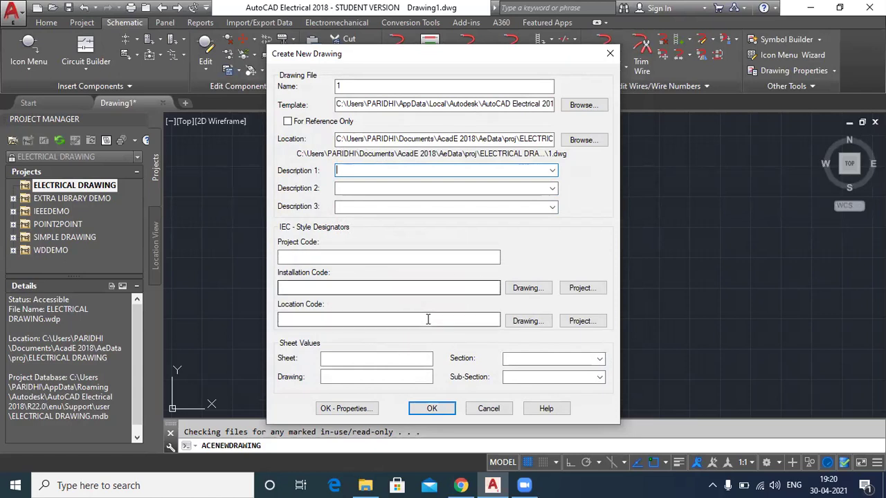
left_click(432, 409)
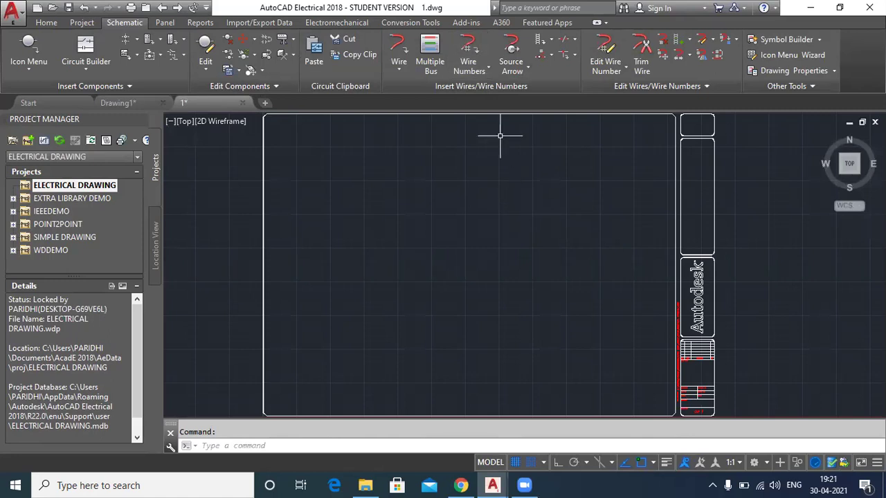
Step: Turn off the grid display in the drawing
scroll(546, 256, "down", 2)
middle_click_drag(546, 257, 396, 257)
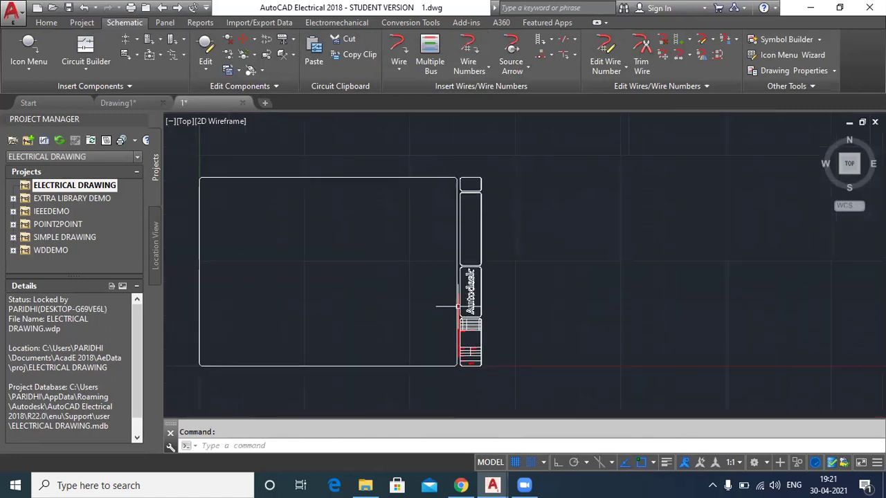
left_click(515, 463)
scroll(350, 266, "up", 2)
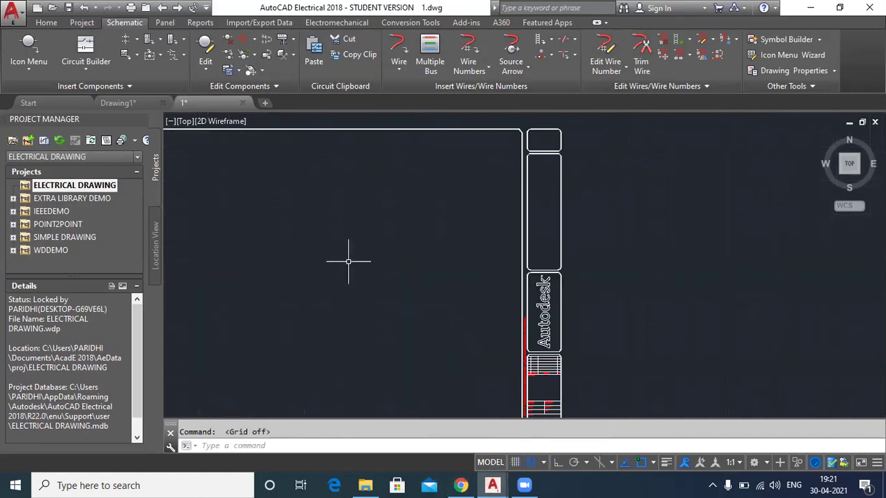
Step: Examine the sheet border and the title block, including its revision table, drawing title, engineer, job number, scale and sheet number fields
scroll(514, 217, "up", 2)
middle_click_drag(433, 234, 546, 311)
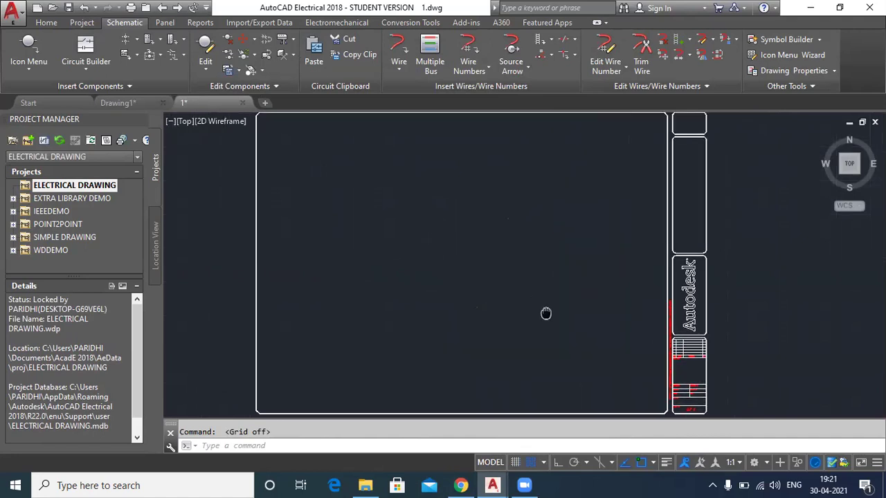
scroll(442, 244, "down", 2)
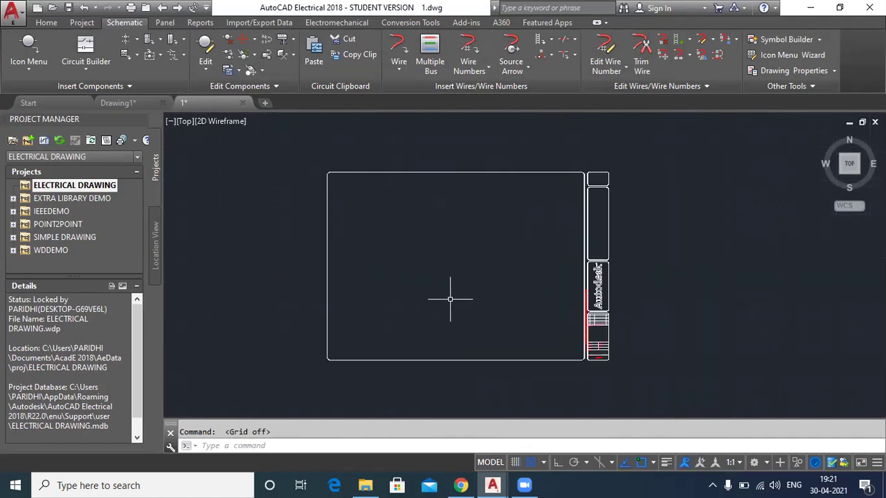
scroll(607, 331, "up", 6)
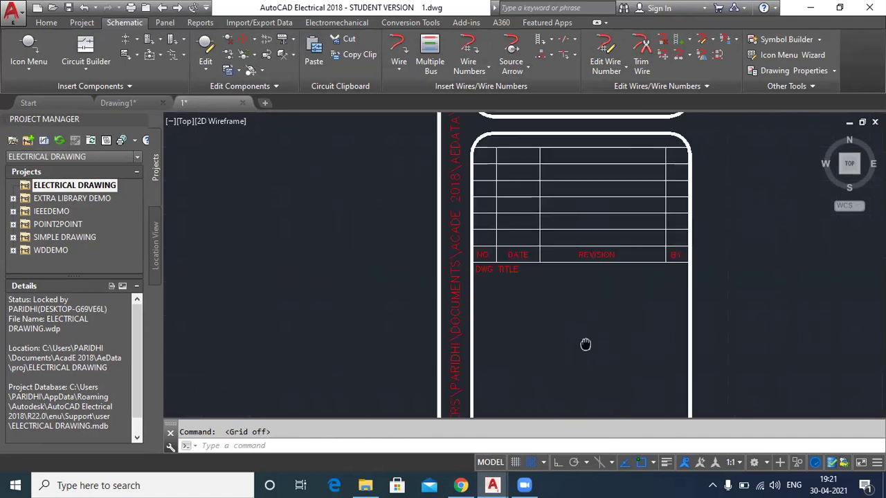
middle_click_drag(590, 334, 564, 235)
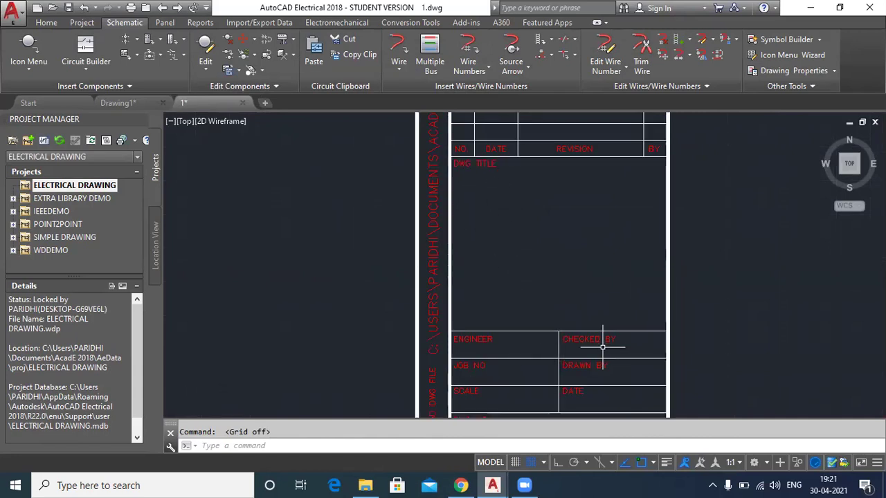
scroll(593, 305, "down", 2)
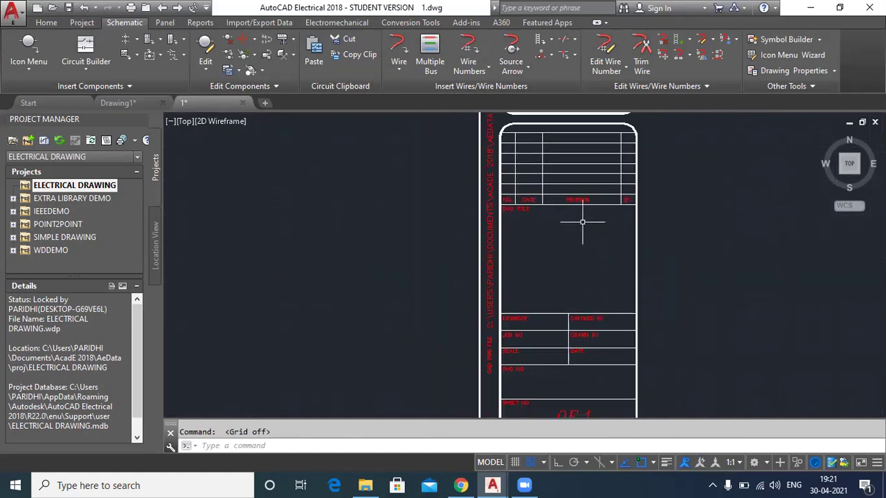
scroll(578, 183, "down", 2)
middle_click_drag(577, 184, 574, 443)
middle_click_drag(560, 180, 573, 261)
middle_click_drag(559, 173, 560, 256)
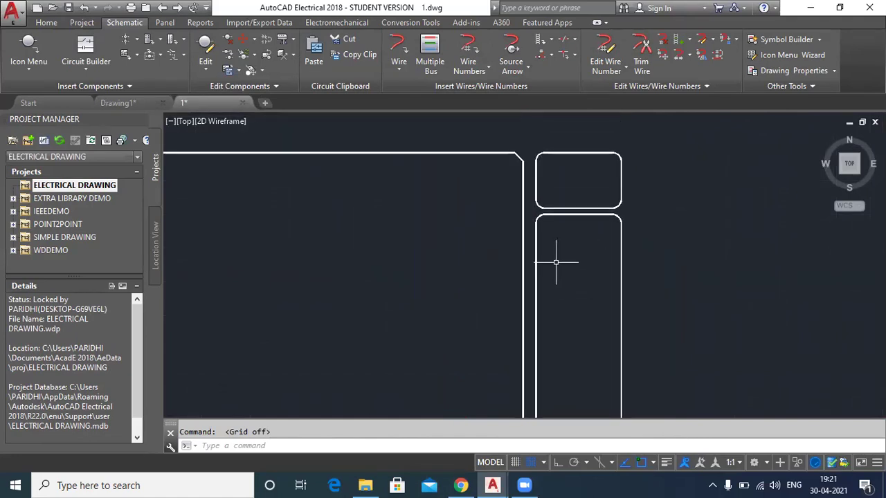
scroll(560, 257, "down", 2)
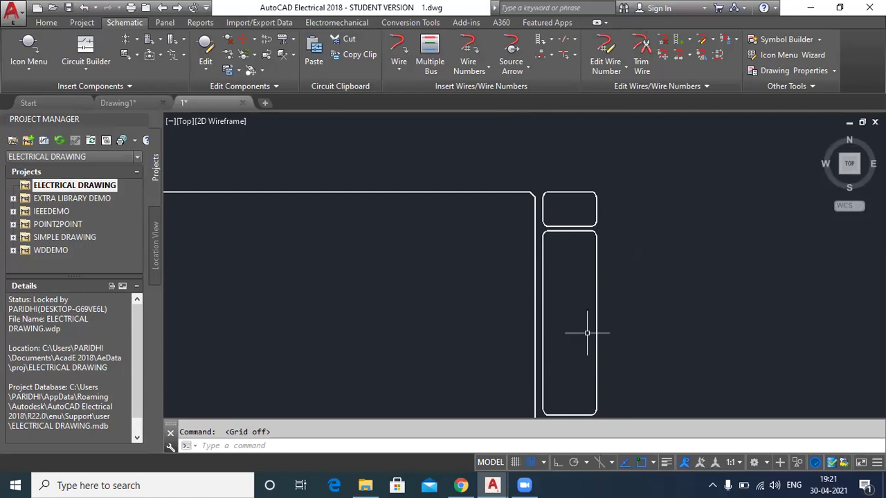
scroll(312, 300, "down", 2)
middle_click_drag(312, 308, 451, 236)
mouse_move(394, 305)
middle_mouse_down()
mouse_move(412, 251)
mouse_move(417, 283)
mouse_move(417, 273)
middle_mouse_up()
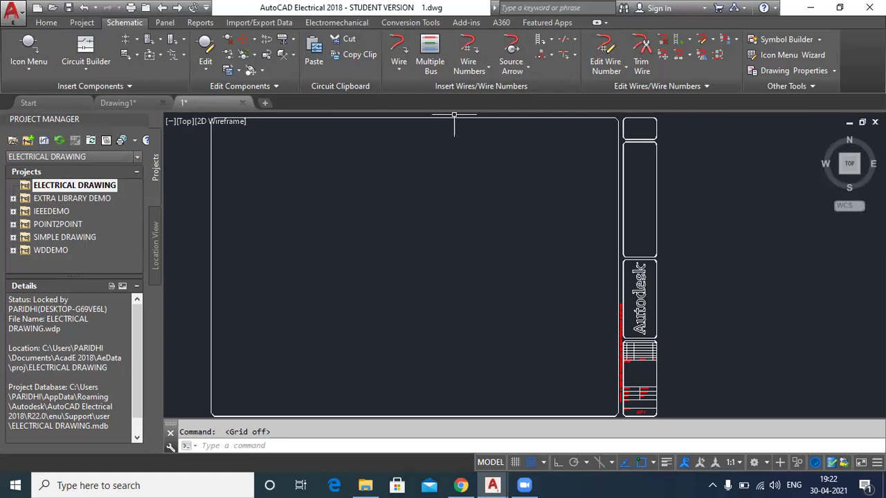
left_click(22, 44)
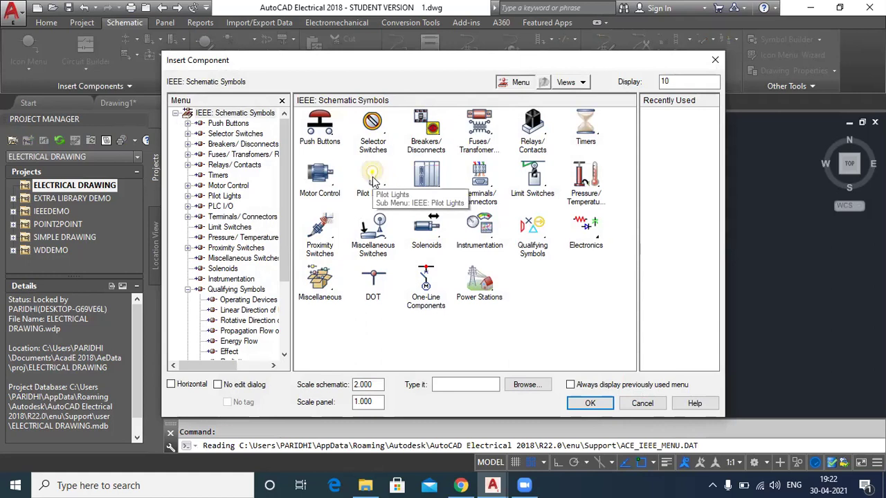
left_click(319, 137)
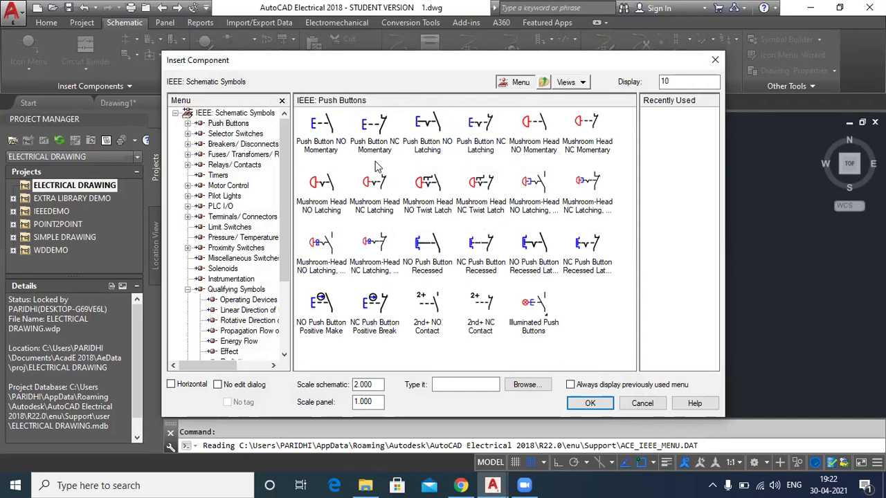
left_click(328, 147)
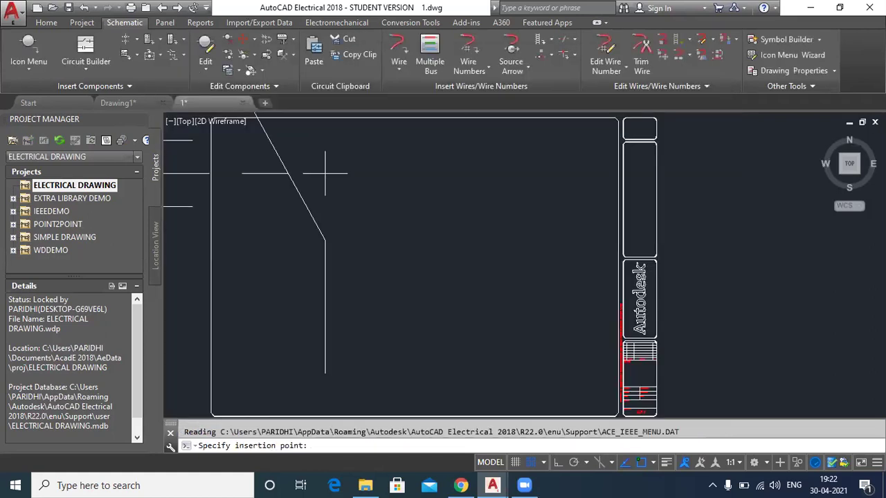
scroll(412, 181, "down", 1)
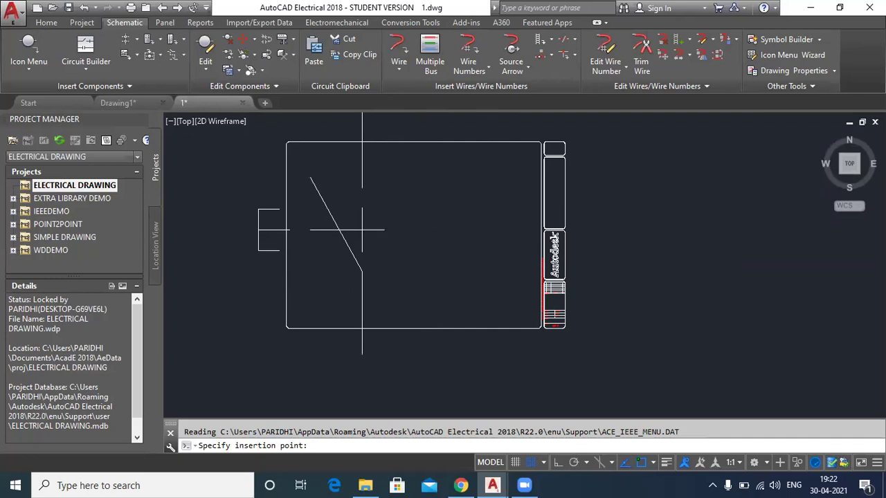
key("Escape")
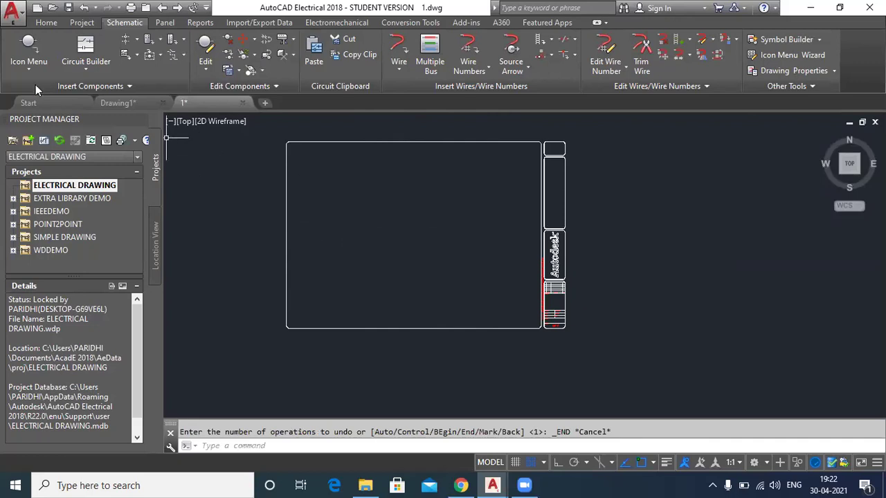
Step: Set the schematic and panel scales for component insertion to 0.5
left_click(26, 47)
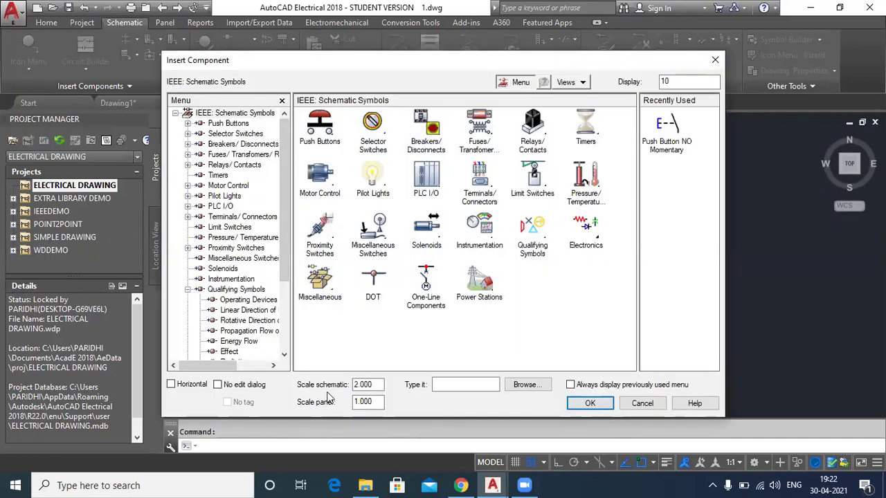
left_click(379, 383)
left_click_drag(380, 384, 346, 389)
type("0.5")
double_click(377, 401)
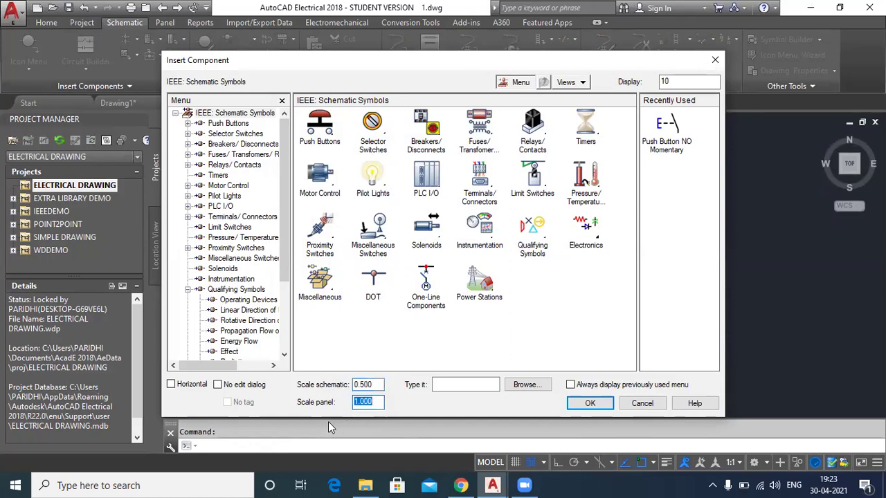
type("0")
left_click(379, 385)
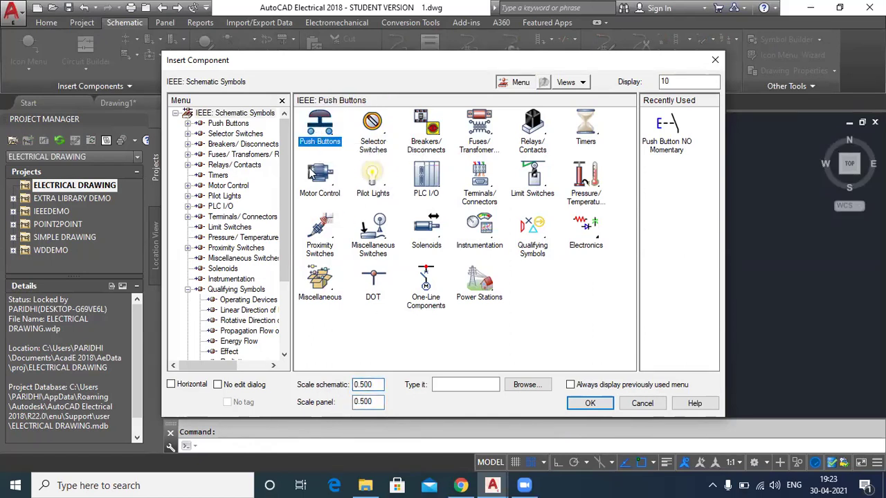
left_click(320, 133)
left_click(329, 146)
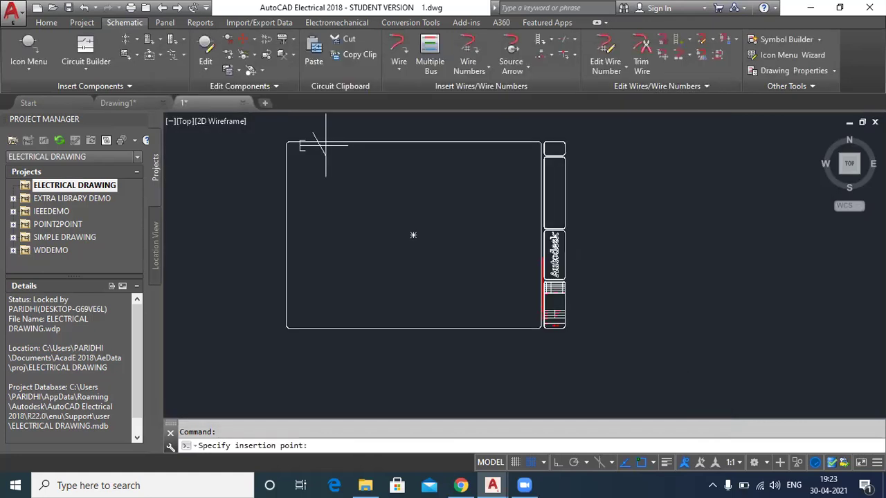
scroll(326, 184, "up", 2)
scroll(327, 185, "down", 2)
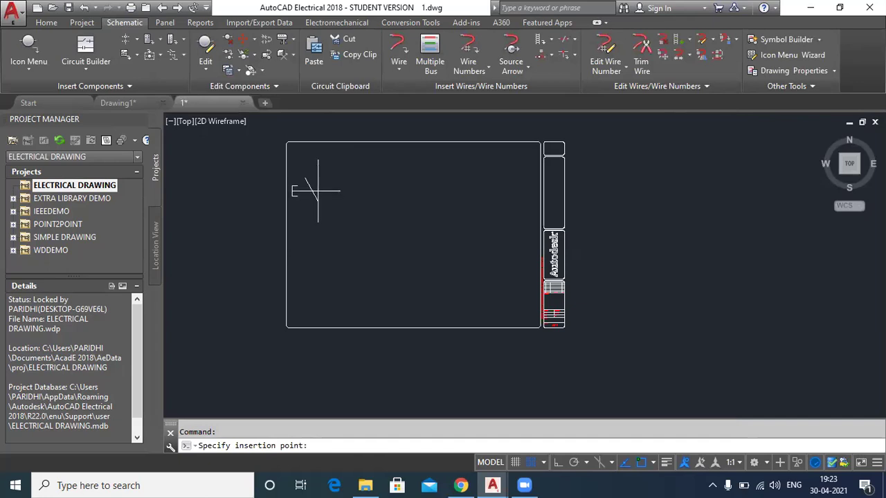
key("Escape")
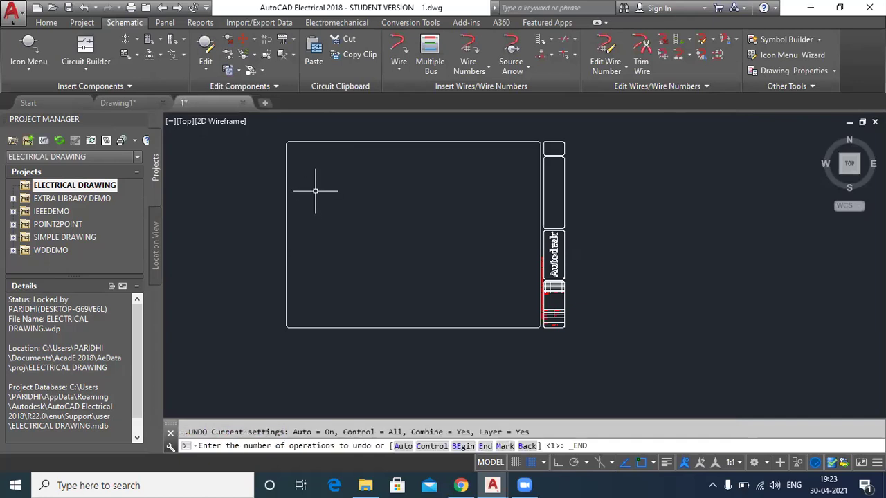
Step: Set the schematic scale for component insertion to 0.1
left_click(41, 44)
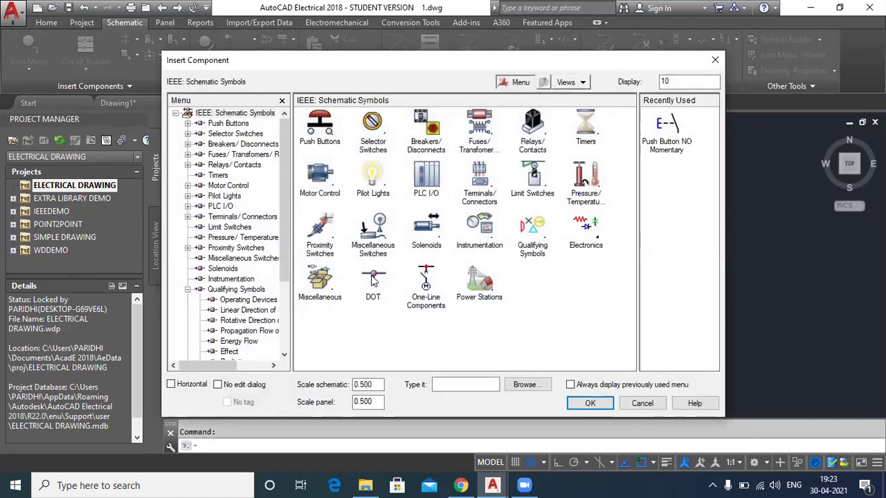
left_click(377, 385)
key("BackSpace")
key("BackSpace")
type("1")
left_click(378, 402)
Step: Place a Push Button NO Momentary symbol near the sheet's upper-left corner and enter START as its first description line
left_click(322, 129)
left_click(323, 129)
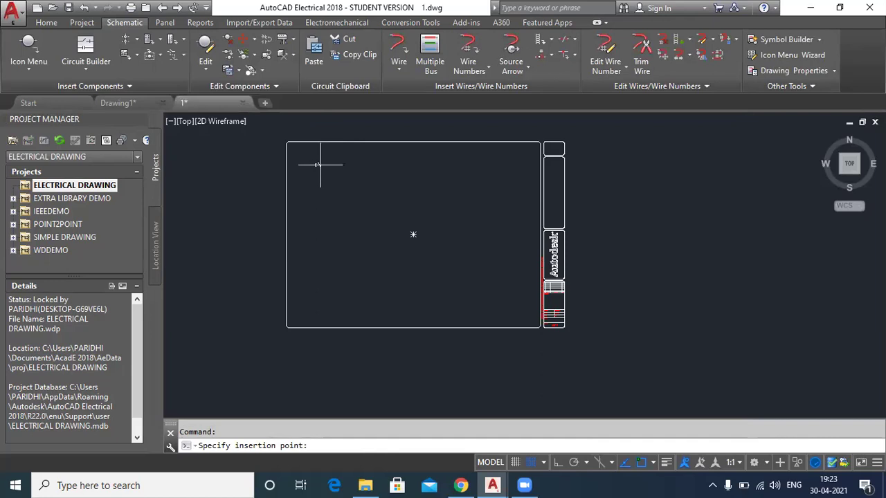
scroll(320, 164, "up", 2)
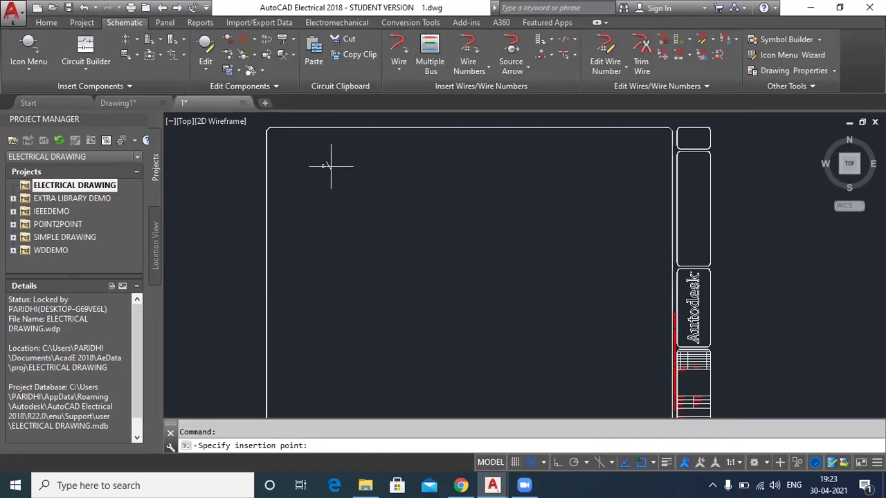
scroll(338, 181, "up", 2)
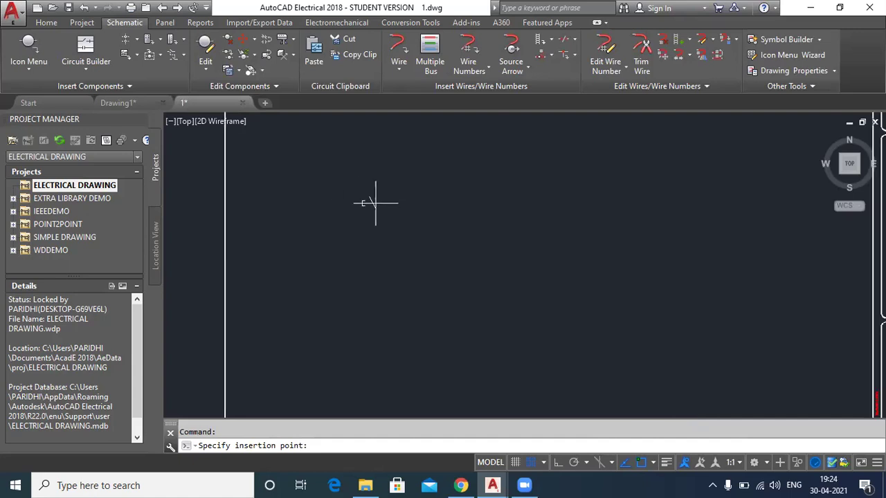
left_click(371, 203)
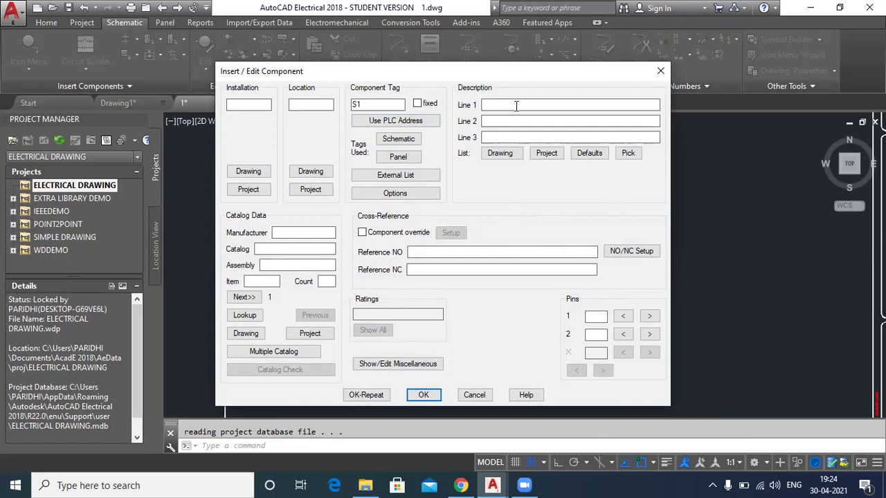
type("START")
left_click(533, 106)
Step: Look through the default component descriptions for push buttons, switches, pilot lights and other languages, and close the list without choosing one
left_click(590, 154)
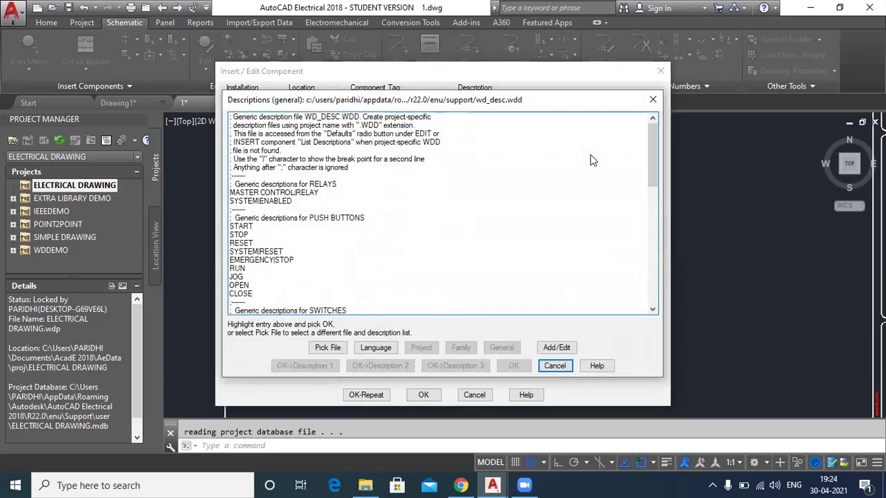
left_click(243, 229)
left_click(246, 236)
left_click(247, 243)
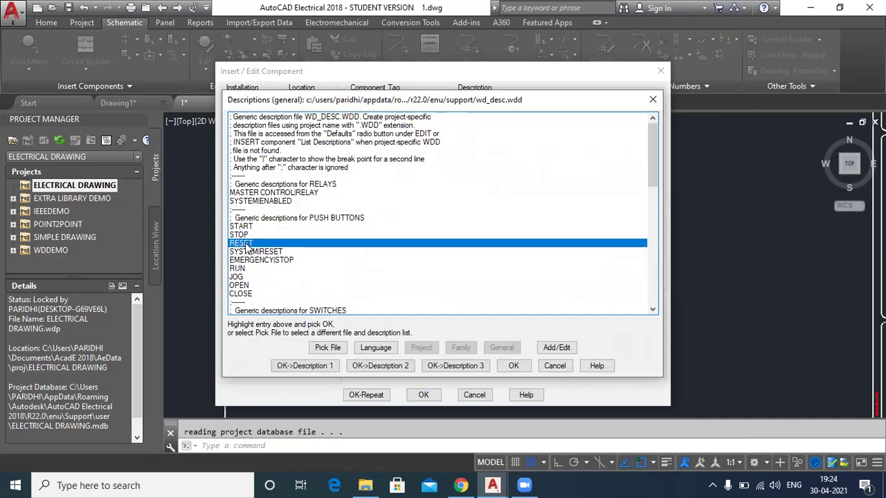
left_click(249, 252)
left_click(250, 261)
left_click(245, 277)
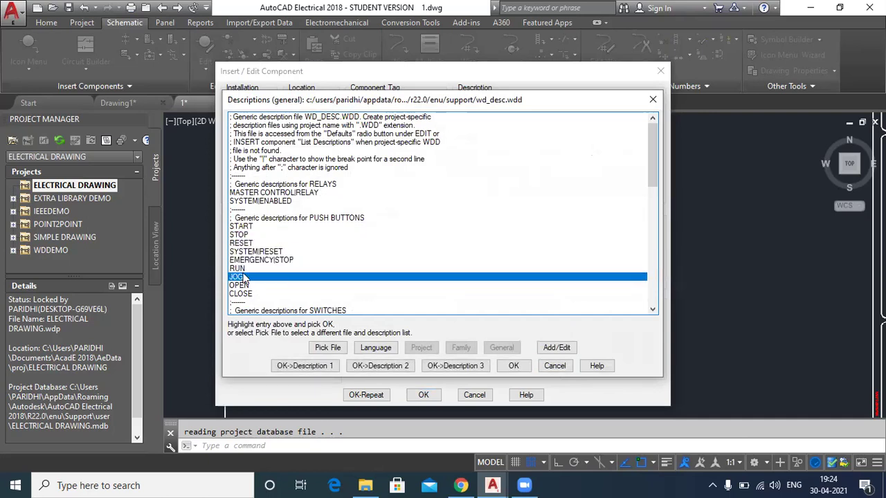
left_click(243, 295)
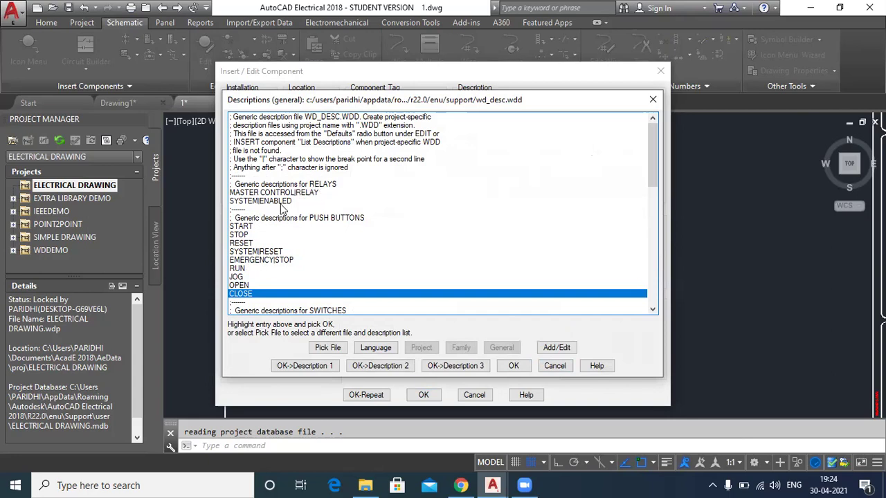
scroll(293, 204, "down", 3)
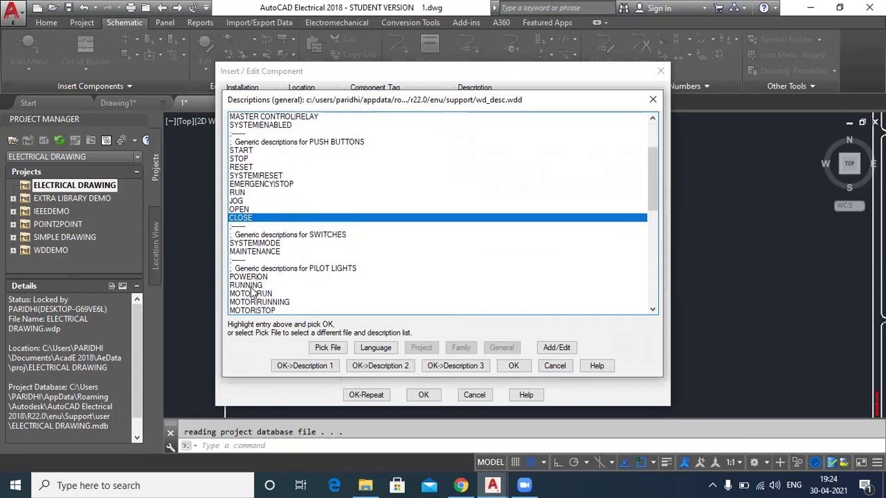
scroll(255, 277, "down", 2)
scroll(256, 277, "down", 4)
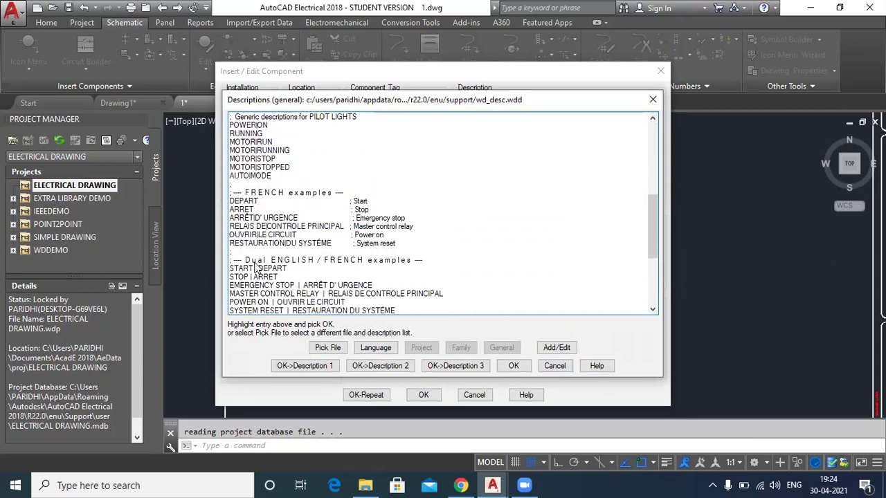
scroll(255, 266, "down", 2)
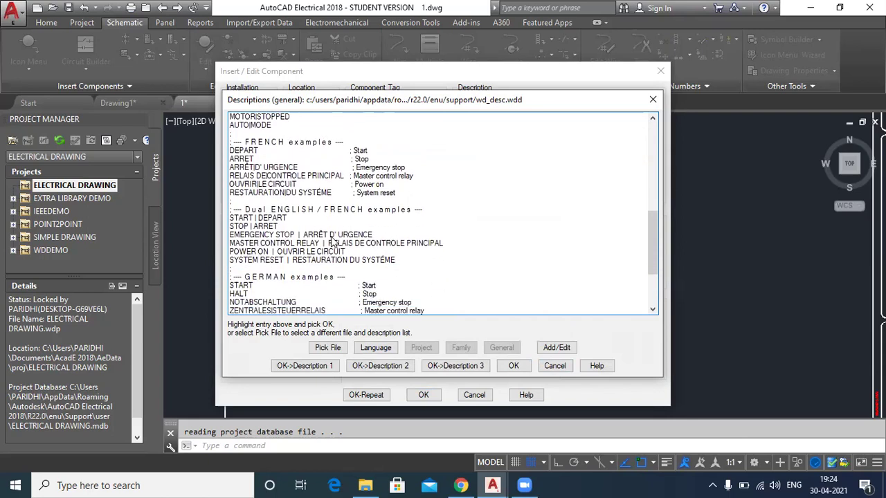
left_click(553, 366)
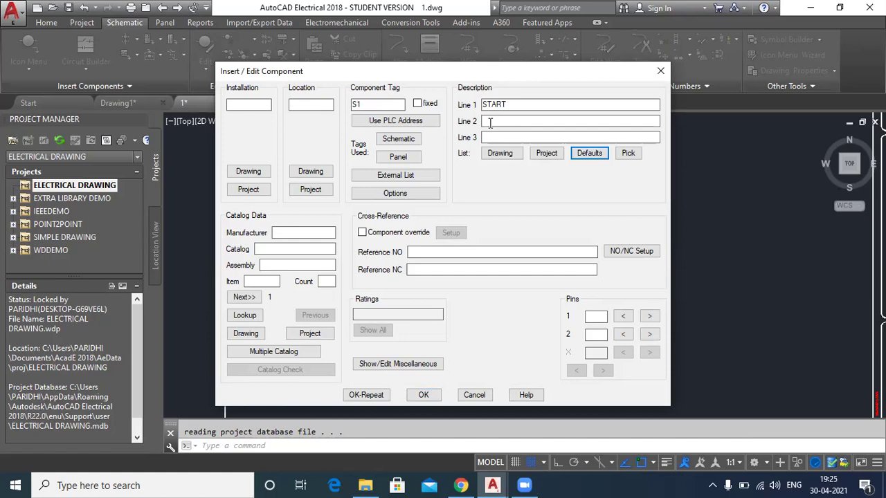
Step: Assign the AB 800H-BR6A push button from the catalog to component S1 and confirm the component's data
left_click(380, 103)
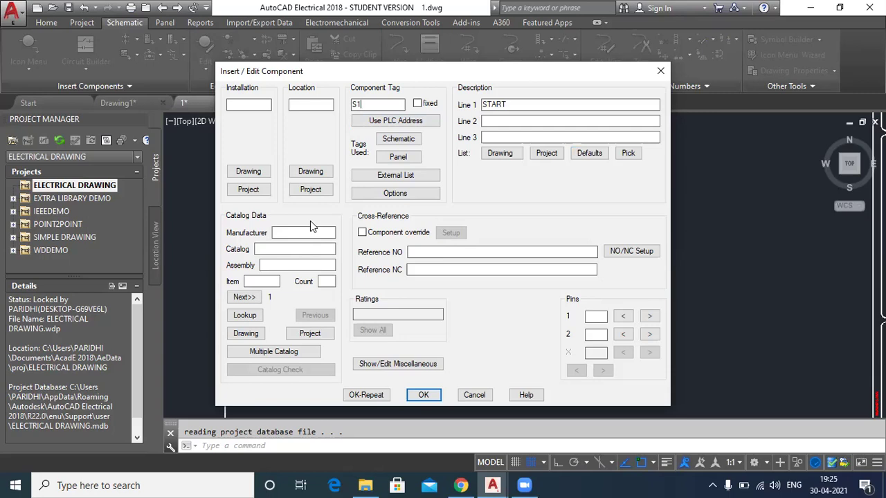
left_click(254, 319)
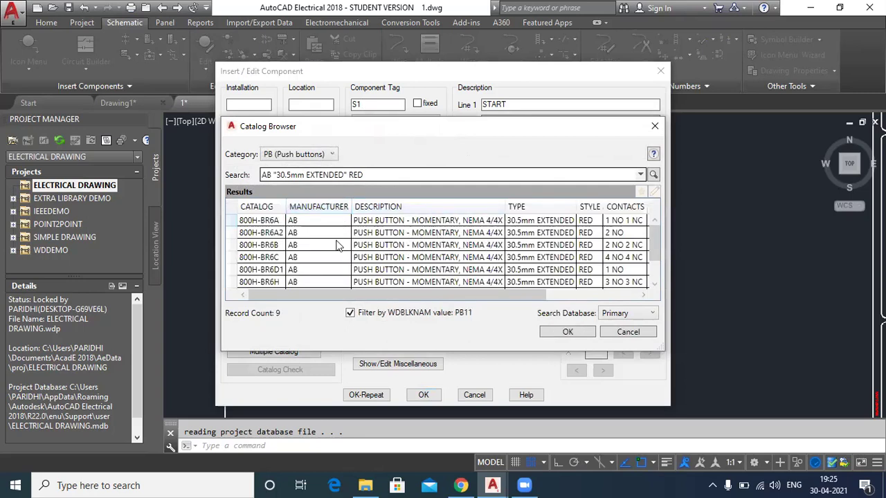
left_click_drag(653, 249, 658, 315)
left_click(654, 314)
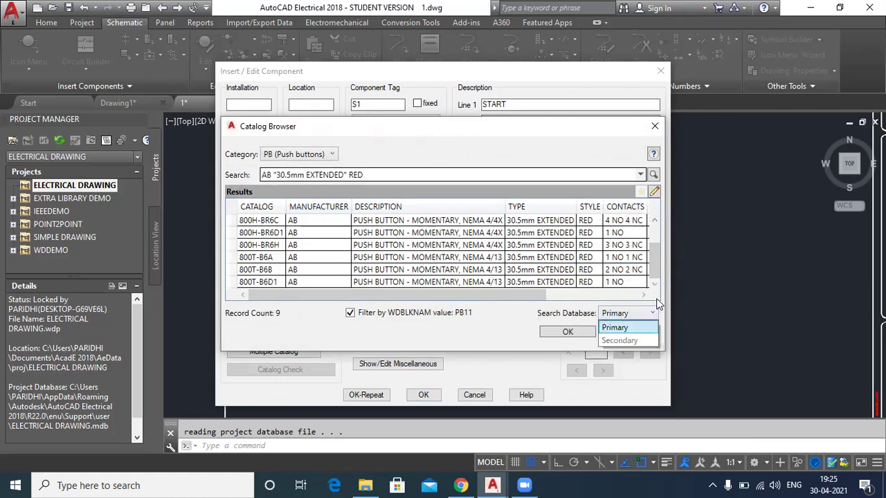
left_click(655, 262)
left_click_drag(652, 277, 657, 228)
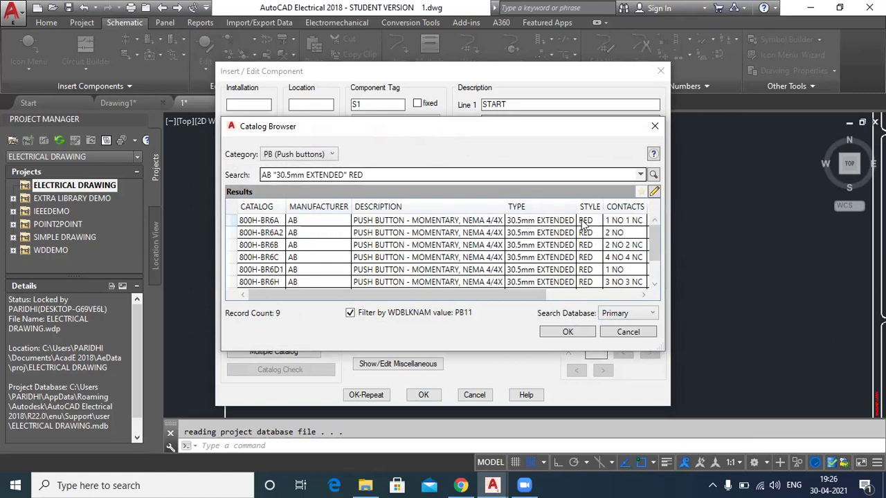
left_click(640, 176)
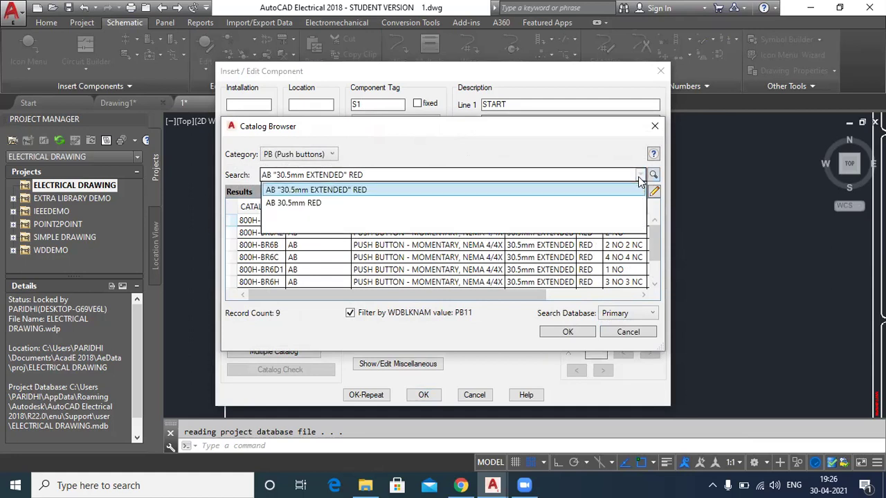
left_click(640, 176)
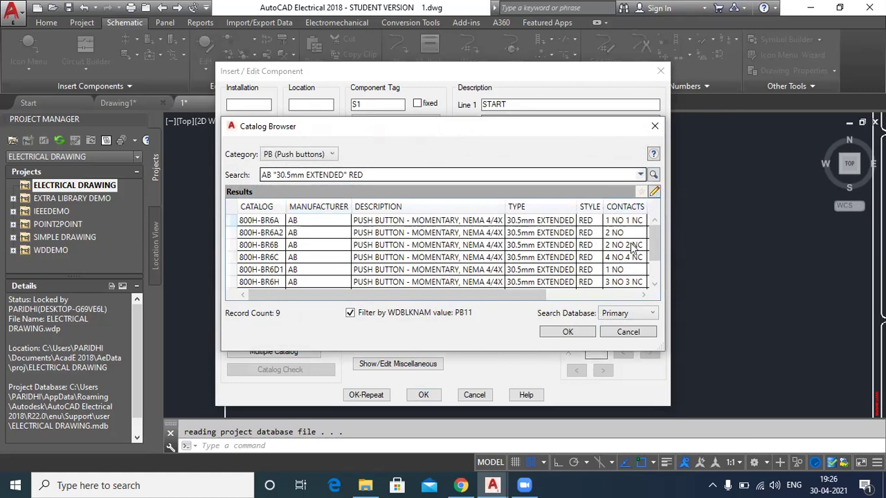
left_click(504, 224)
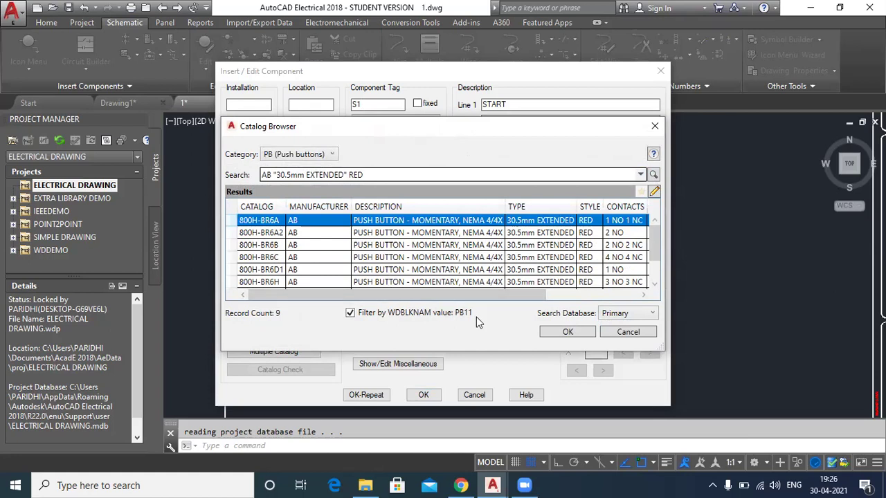
left_click(567, 333)
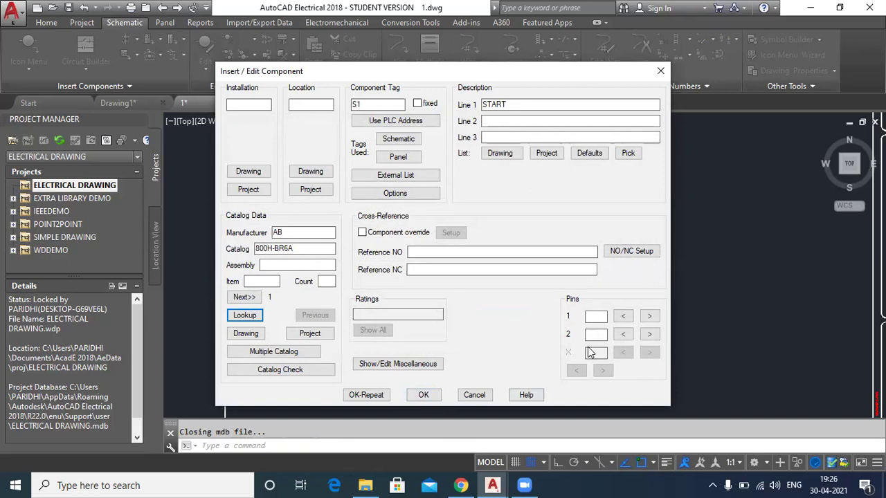
left_click(423, 396)
Step: Draw a vertical wire straight up from the upper terminal of the START push button
scroll(345, 206, "up", 4)
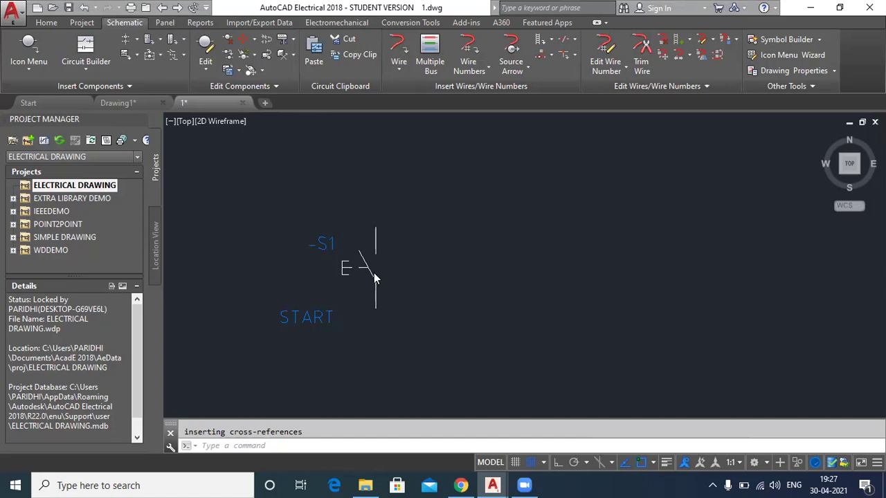
scroll(355, 266, "up", 2)
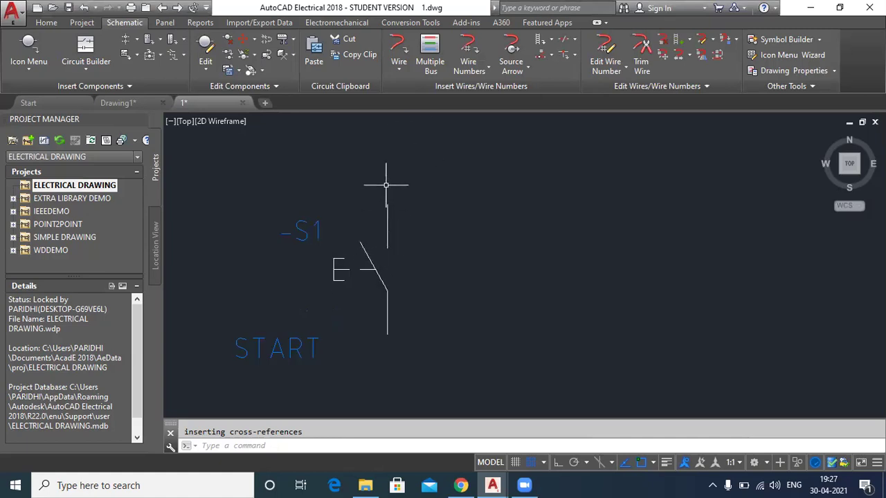
left_click(396, 49)
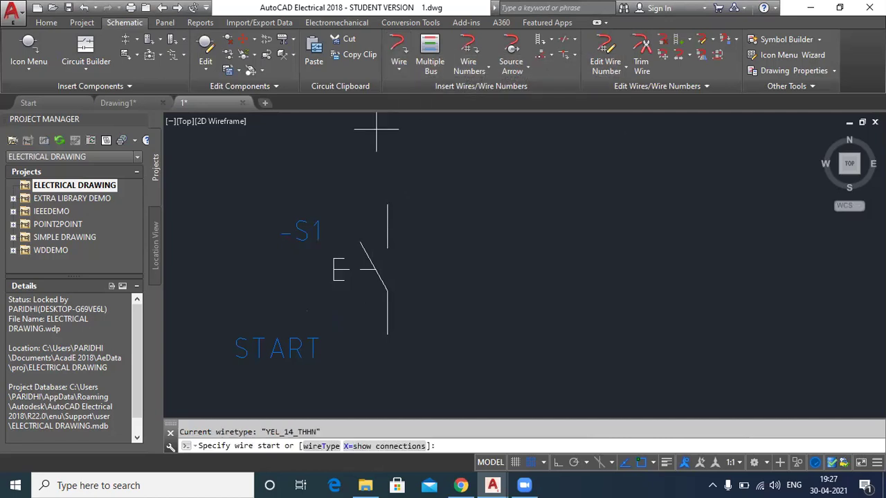
left_click(387, 205)
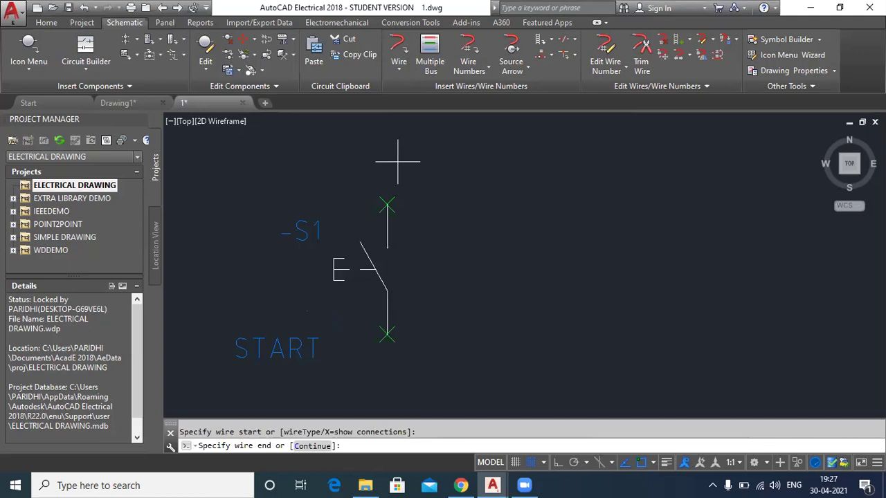
left_click(388, 201)
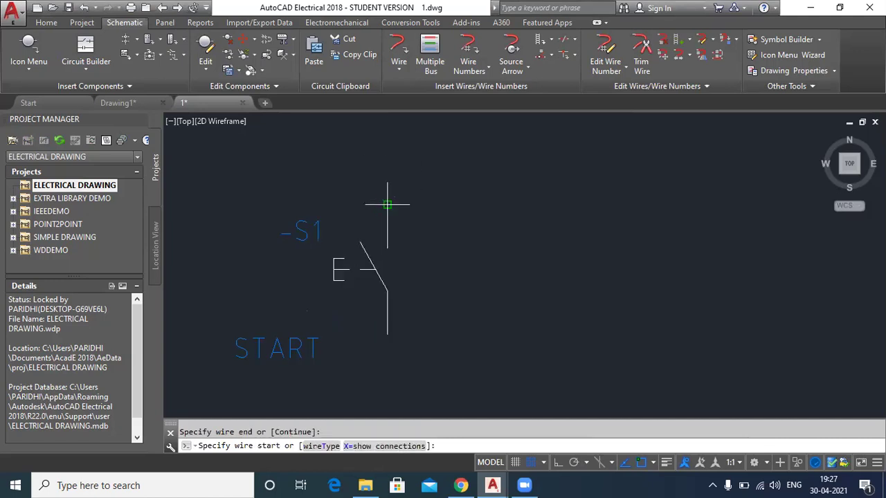
scroll(376, 129, "down", 2)
mouse_move(375, 131)
middle_mouse_down()
mouse_move(371, 219)
mouse_move(358, 244)
middle_mouse_up()
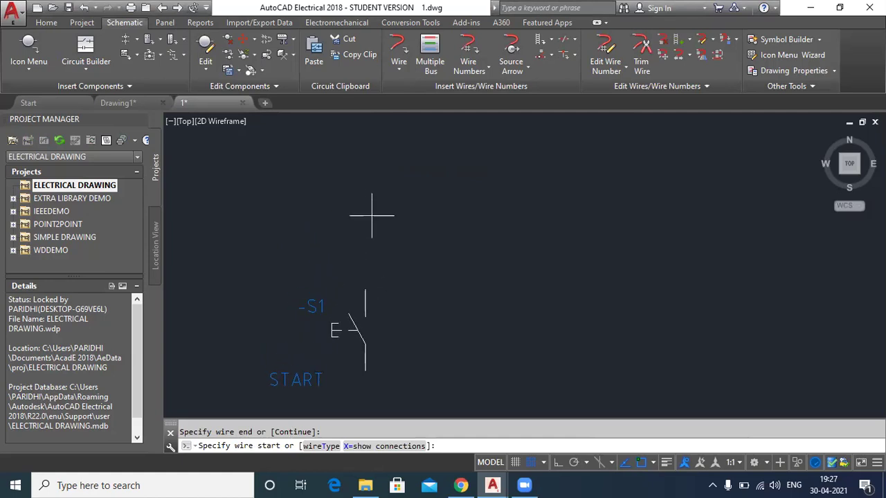
left_click(364, 291)
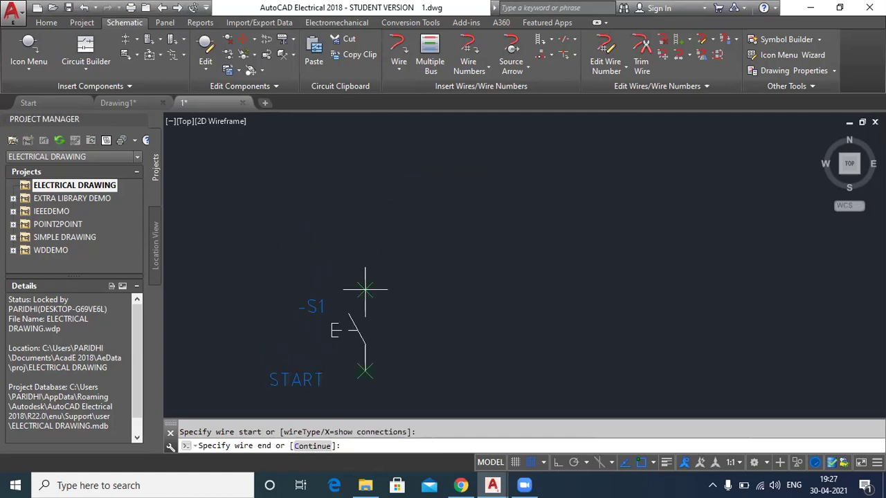
left_click(364, 162)
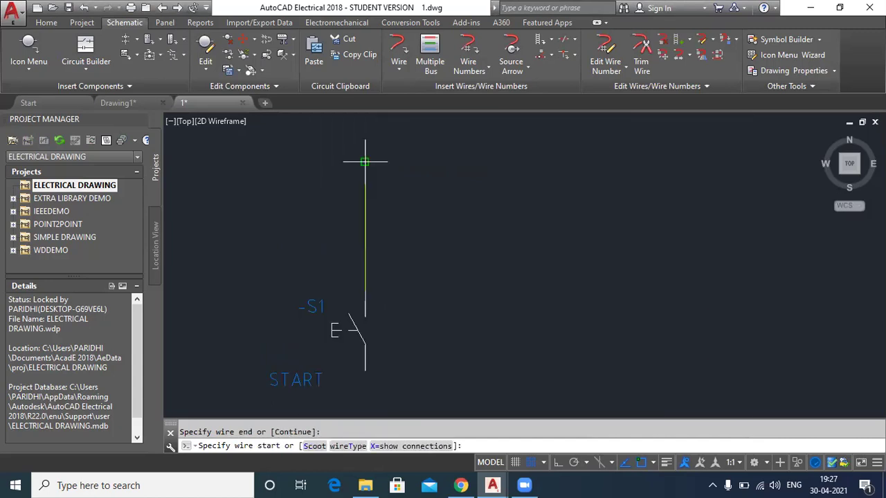
left_click(365, 372)
middle_click_drag(364, 390, 400, 279)
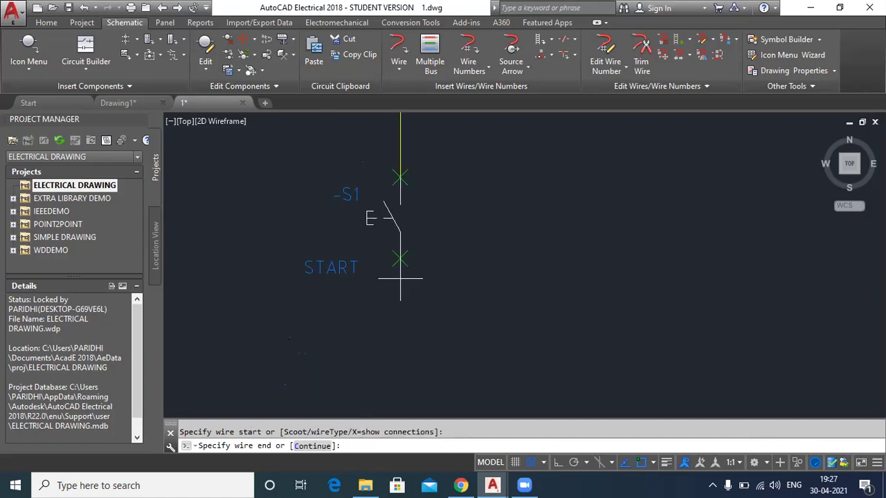
left_click(400, 387)
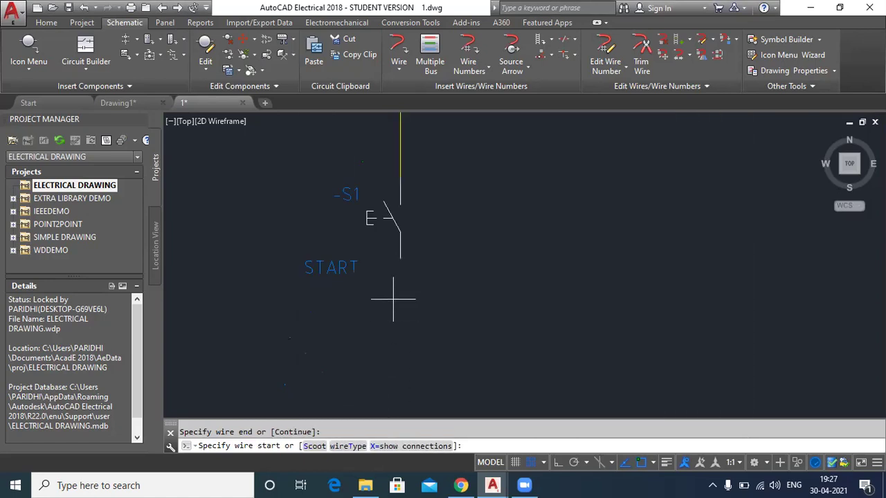
left_click(401, 258)
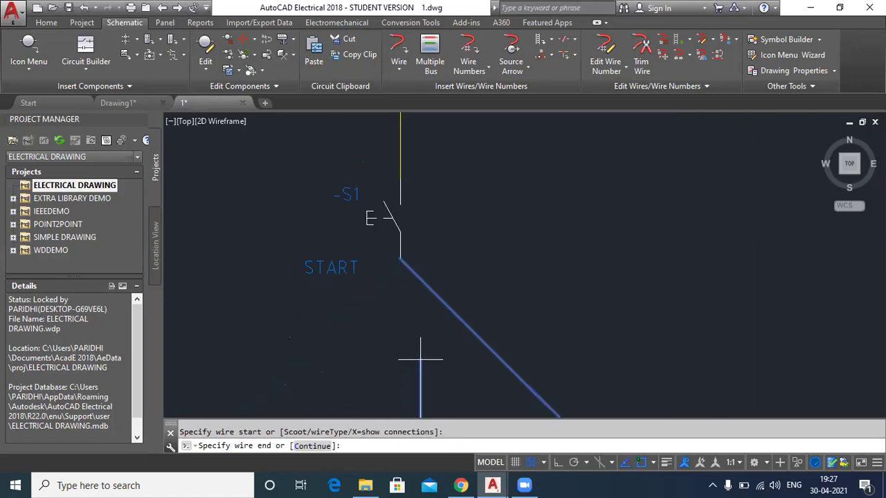
middle_click_drag(420, 359, 447, 284)
scroll(476, 231, "down", 5)
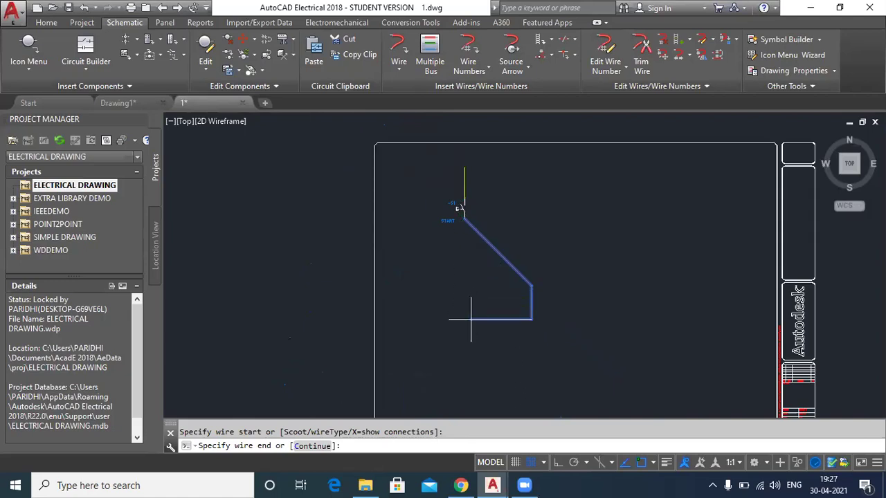
key("Escape")
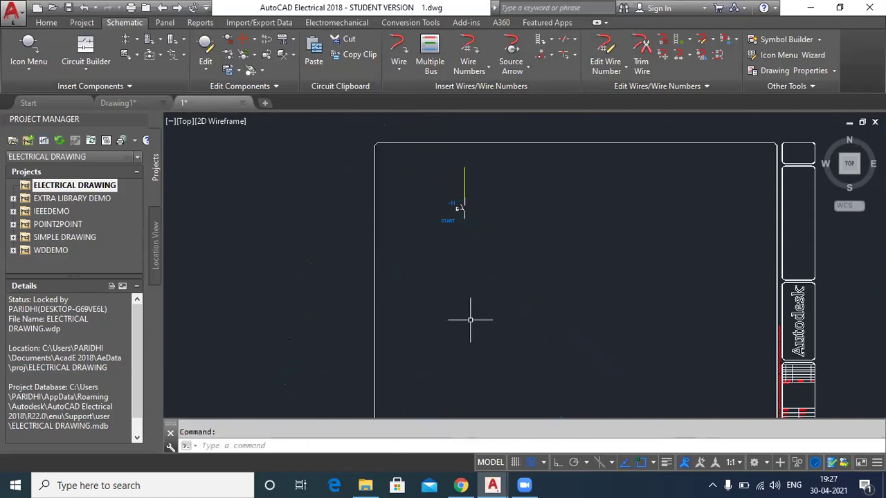
left_click(405, 47)
scroll(465, 229, "up", 3)
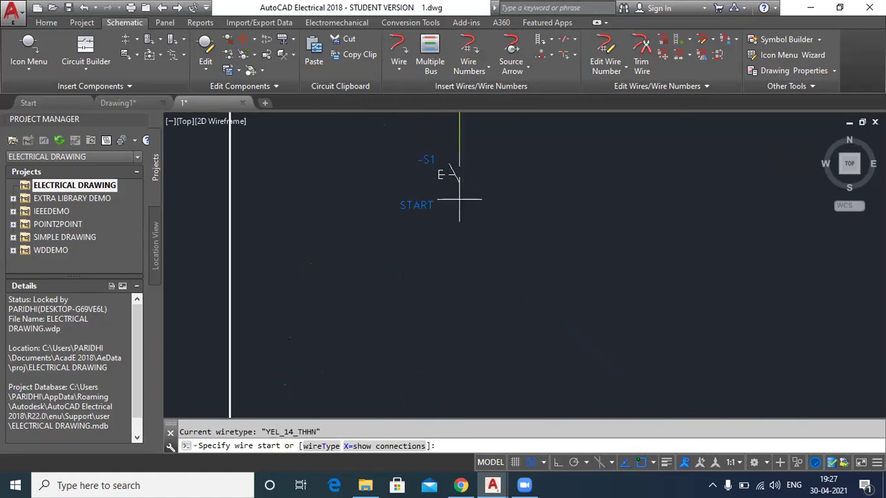
left_click(459, 200)
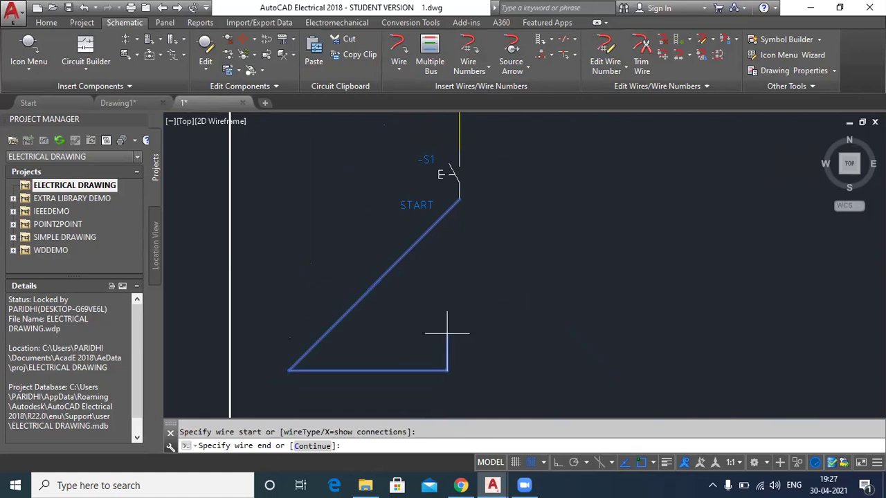
key("Escape")
Step: Draw a wire from the START push button's lower terminal to a point below it and end the Wire command
left_click(401, 69)
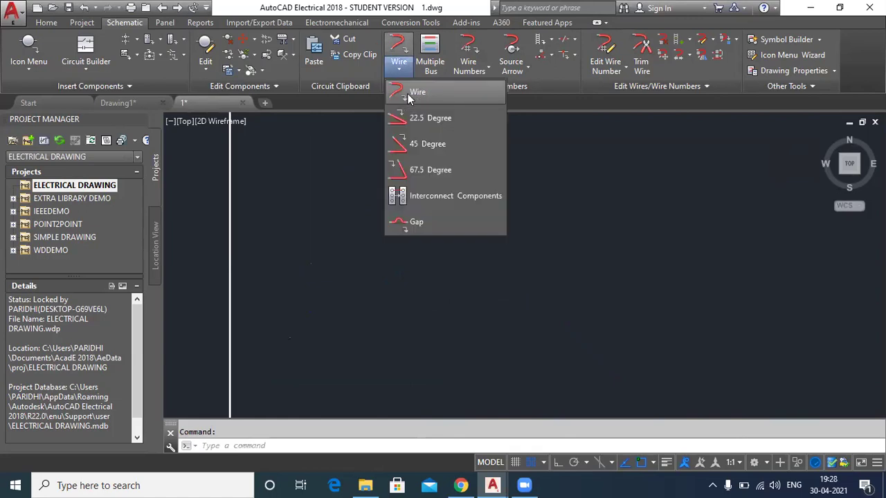
left_click(408, 99)
left_click(459, 206)
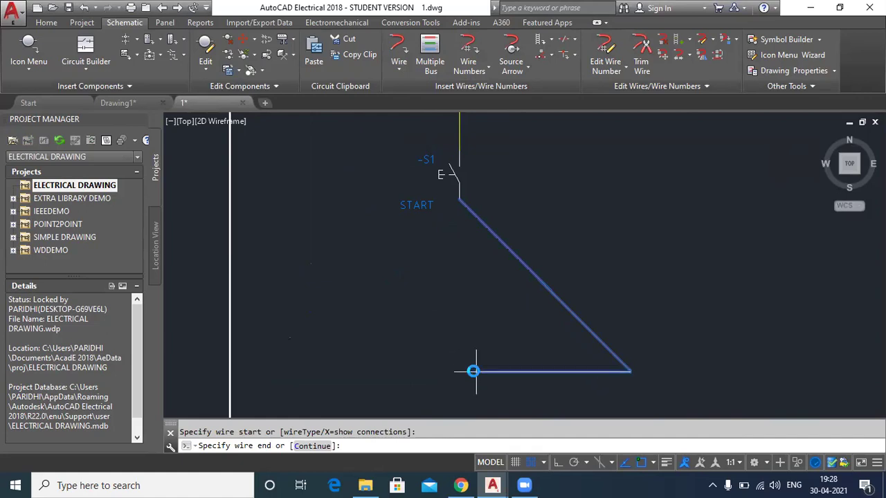
left_click(473, 371)
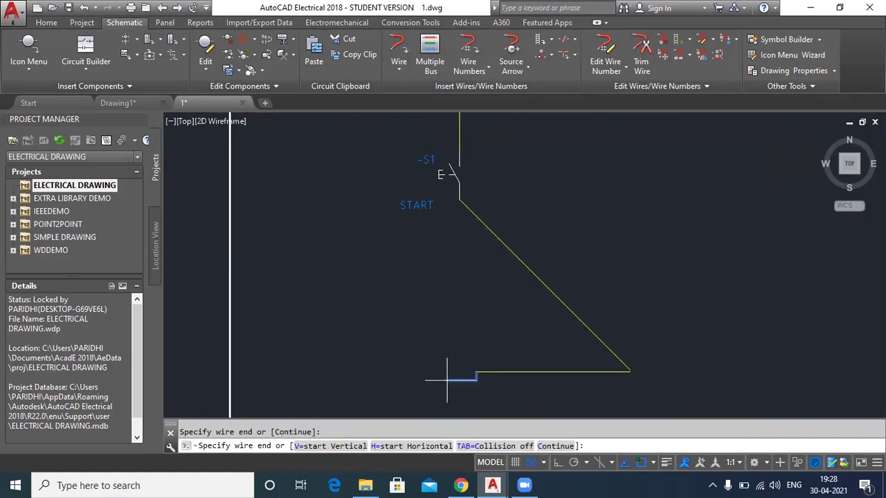
key("Escape")
key("Escape")
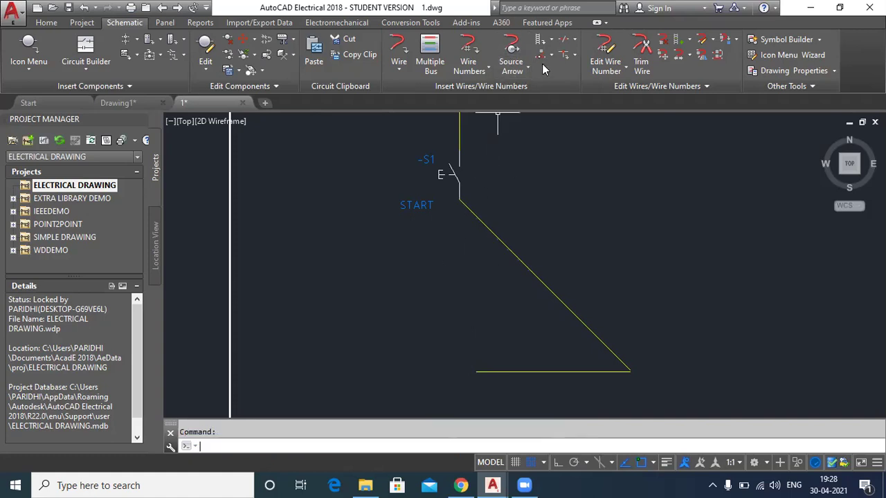
Step: Insert a dot tee marker where the wire meets the START push button's lower terminal
left_click(574, 55)
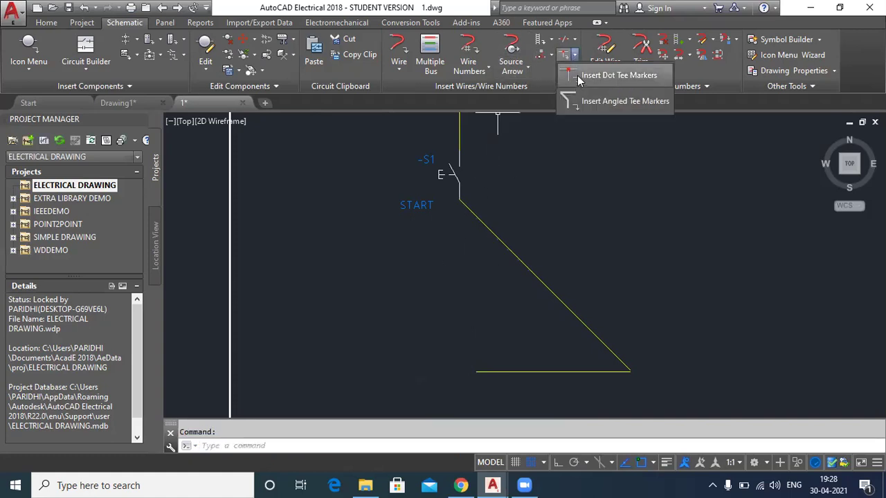
left_click(585, 75)
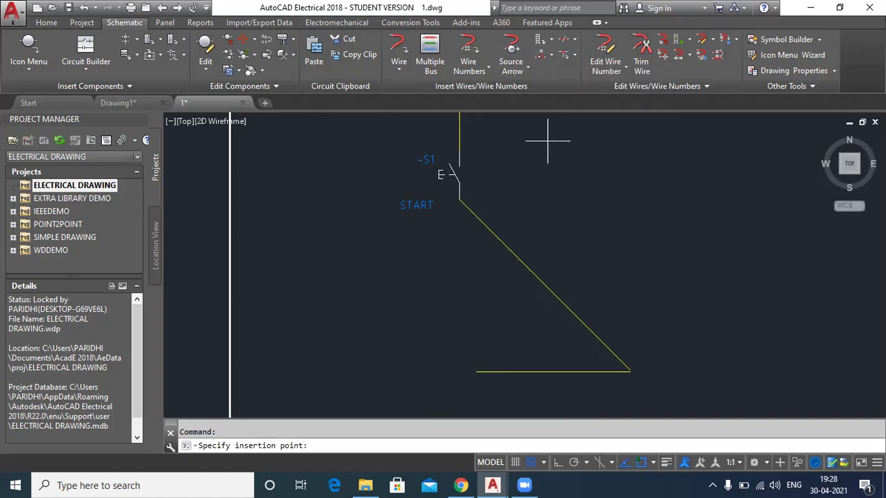
left_click(459, 200)
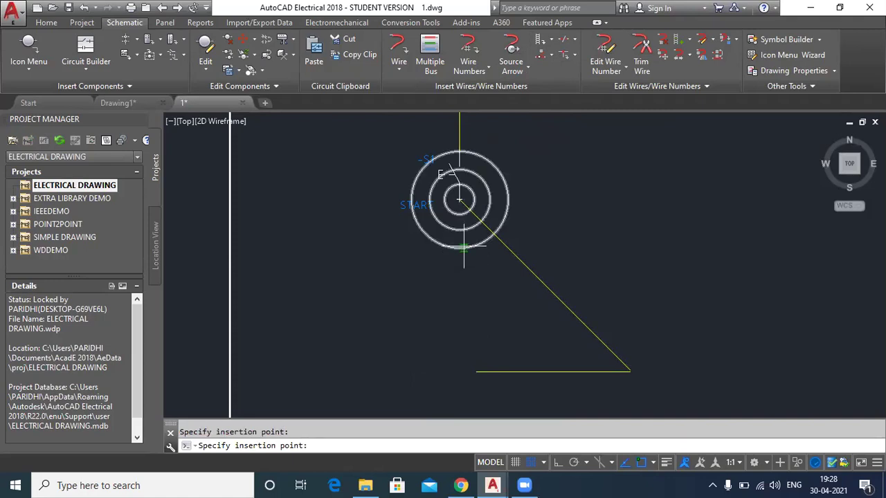
left_click(459, 247)
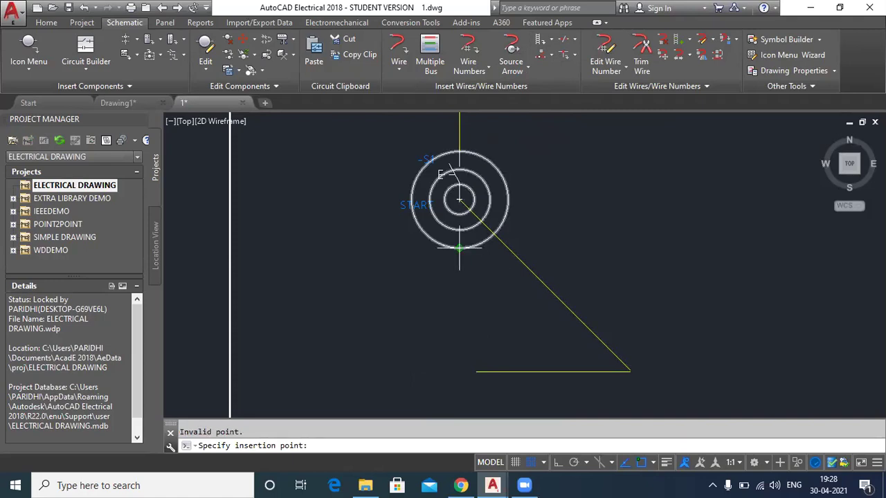
key("Escape")
Step: Erase the dot tee marker from the START push button's lower terminal
left_click(462, 243)
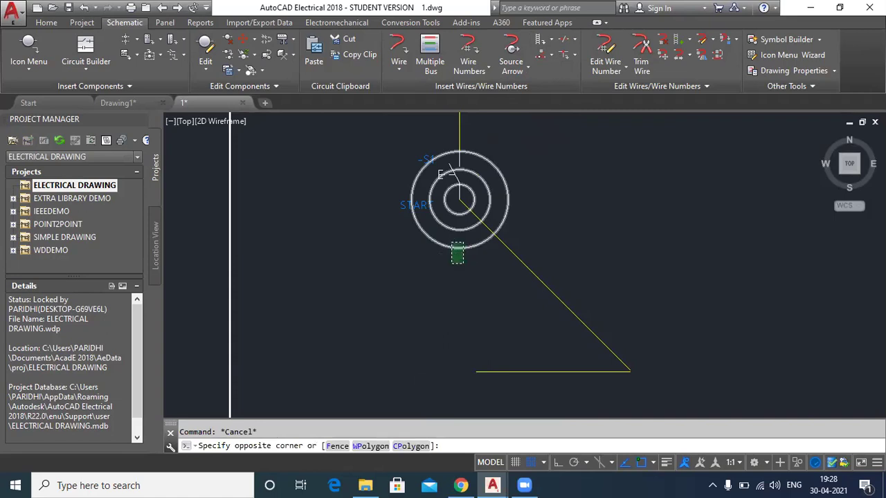
left_click(414, 247)
key("Delete")
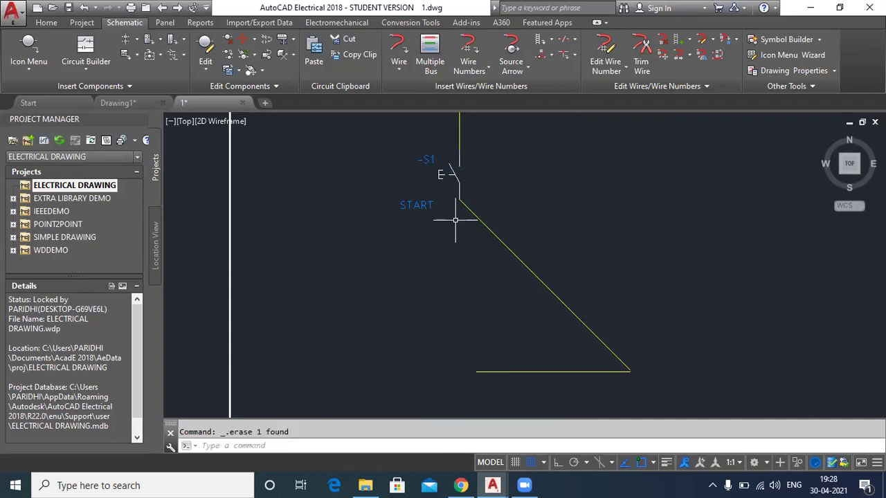
scroll(457, 218, "down", 4)
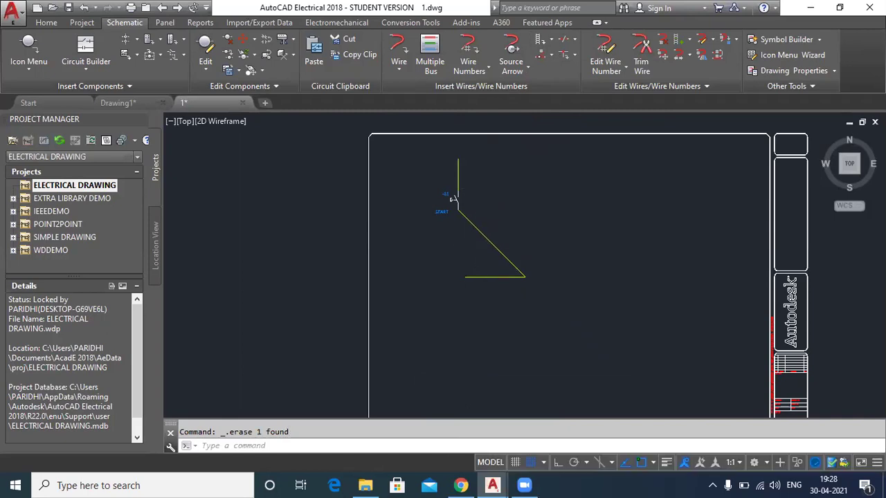
middle_click(415, 191)
middle_click(415, 192)
scroll(381, 186, "up", 4)
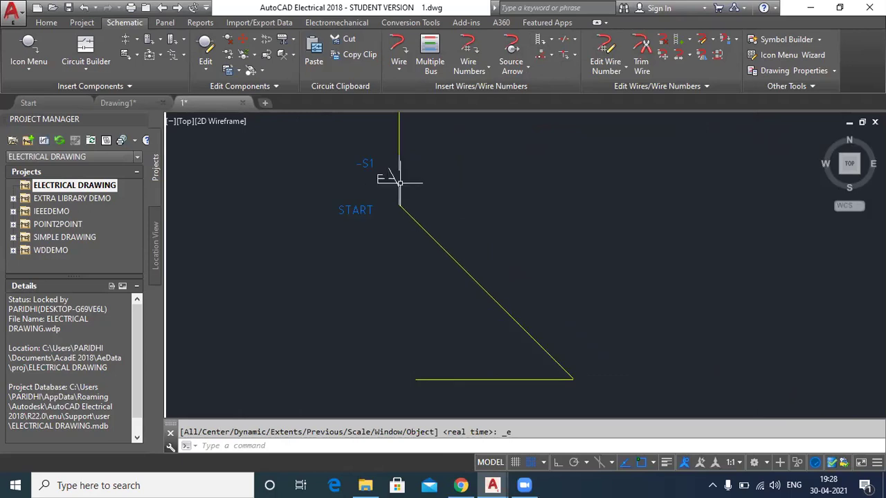
Step: Draw a horizontal wire inside the sheet, beside the START push button's vertical wire, and end the Wire command
scroll(405, 180, "up", 2)
scroll(391, 168, "down", 5)
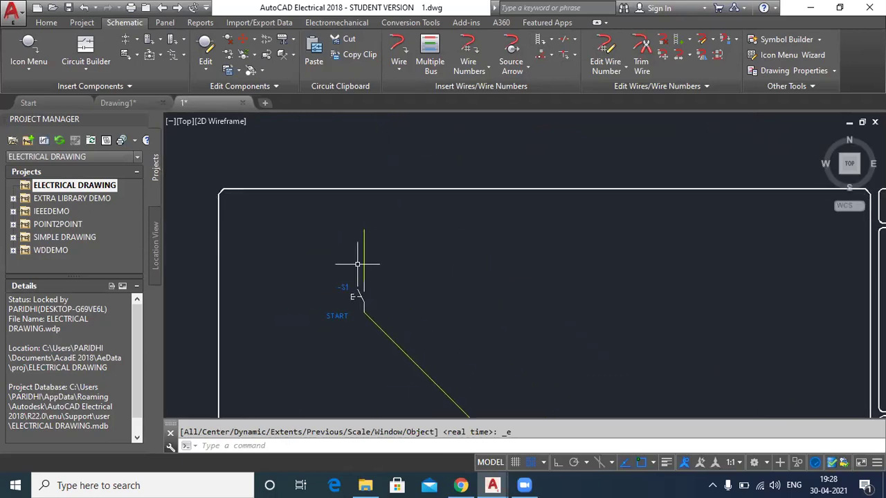
left_click(402, 58)
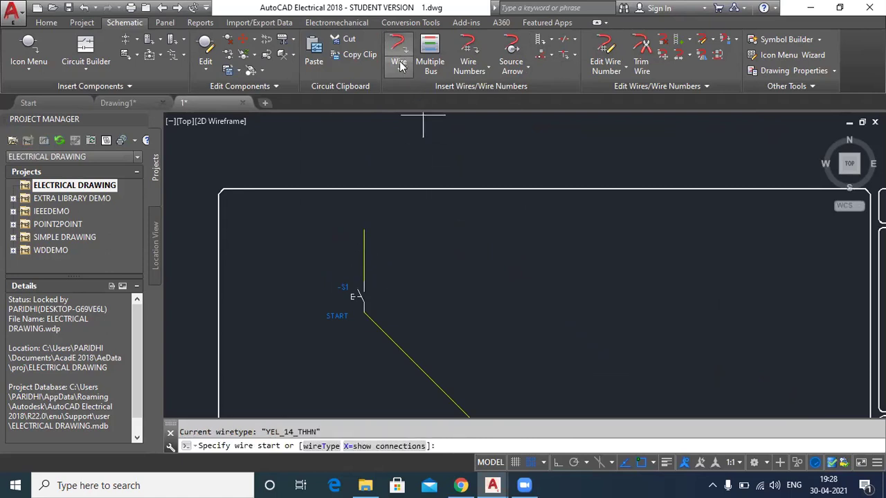
left_click(454, 278)
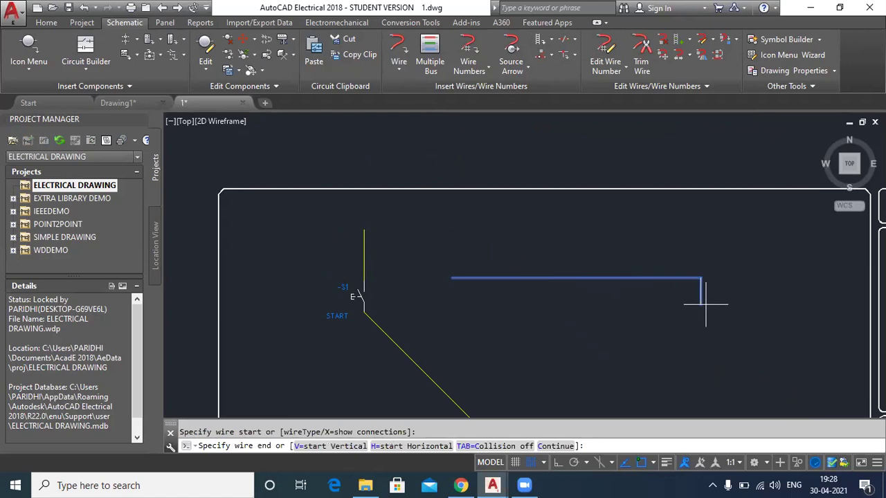
left_click(788, 277)
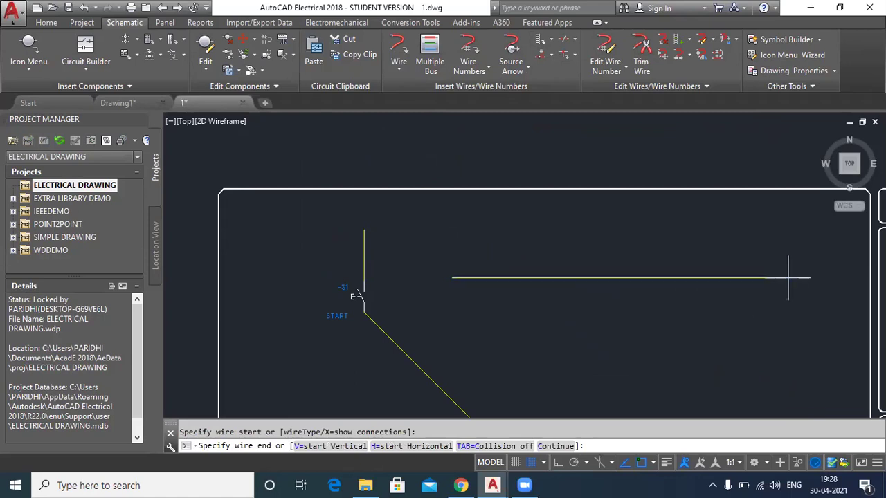
key("Return")
key("Return")
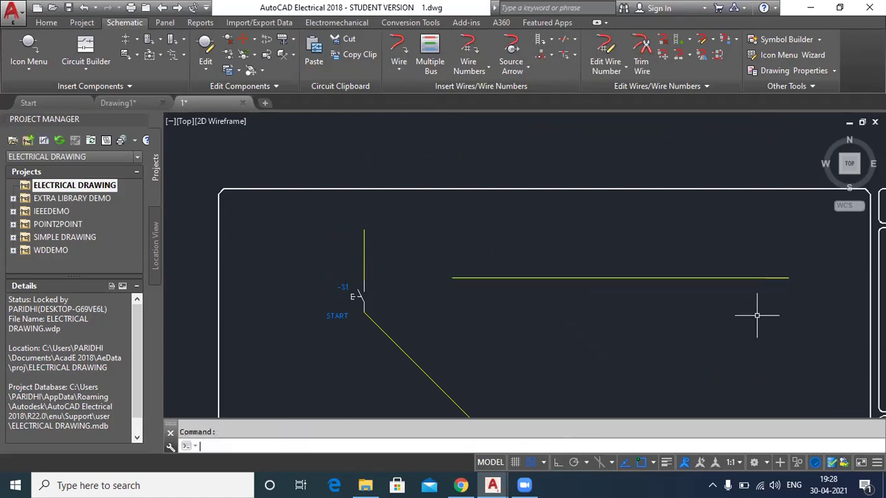
Step: Insert a Push Button NO Momentary from the IEEE push button symbols onto the horizontal wire, near its start
left_click(29, 46)
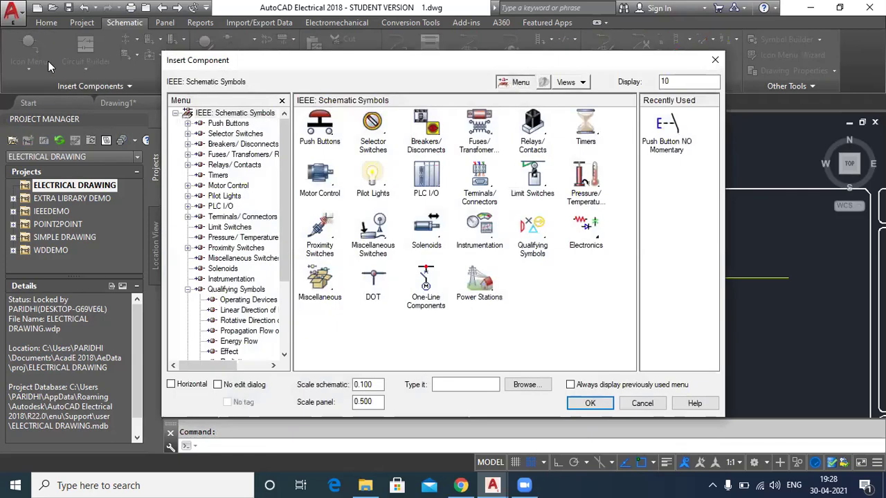
left_click(321, 141)
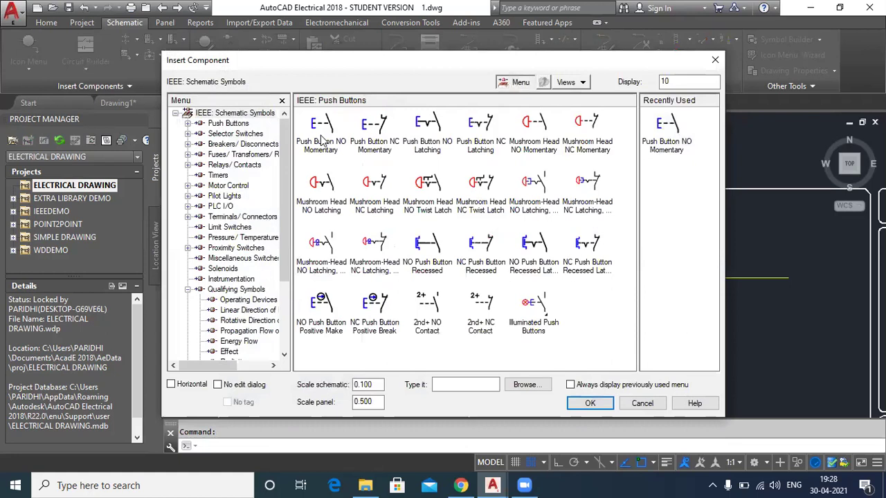
left_click(322, 142)
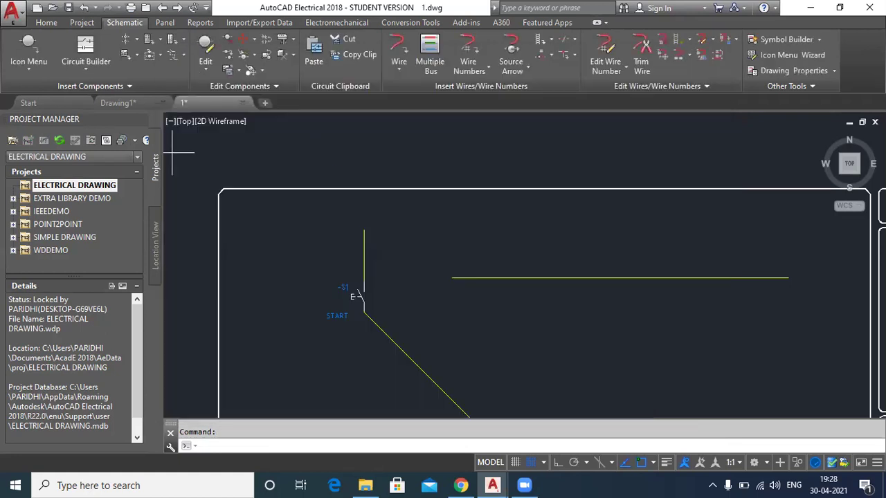
left_click(532, 277)
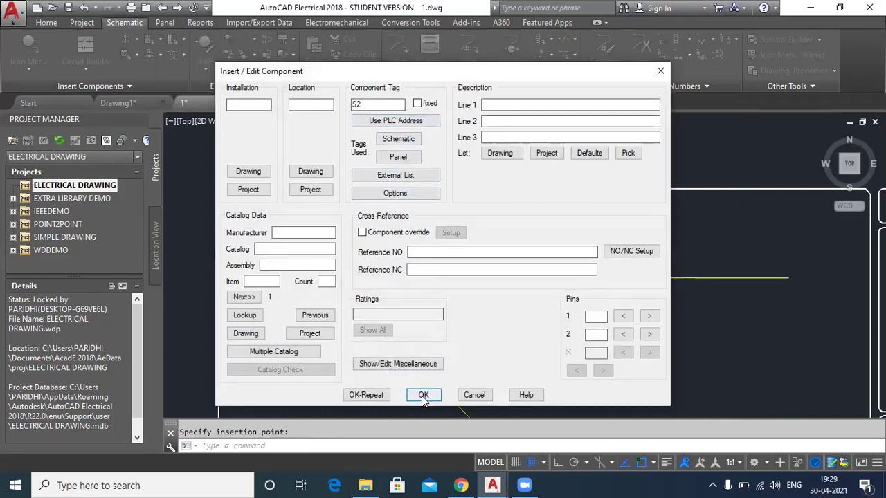
Step: Describe the new push button as START and assign it the AB catalog part 800H-BR6A2
type("START")
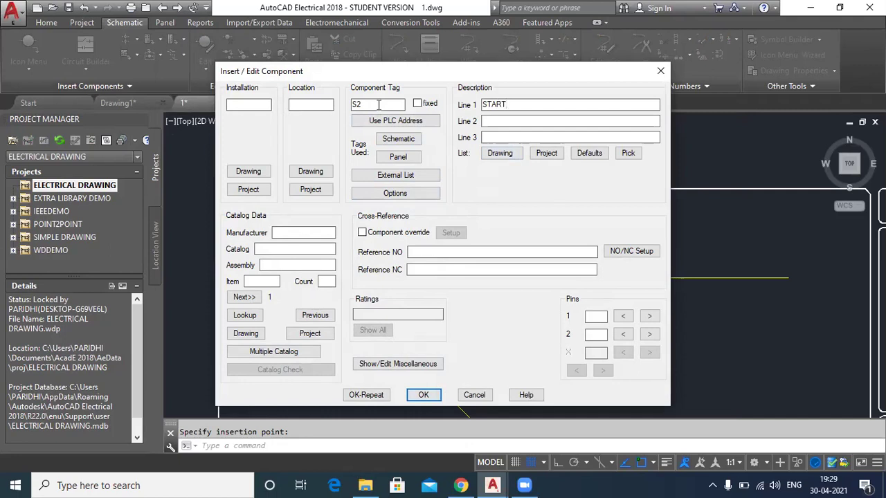
left_click(245, 315)
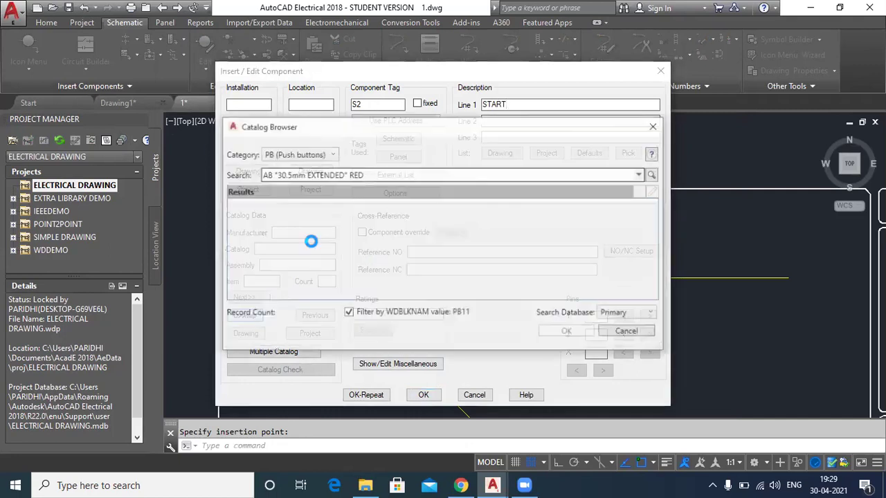
left_click(381, 234)
left_click(567, 331)
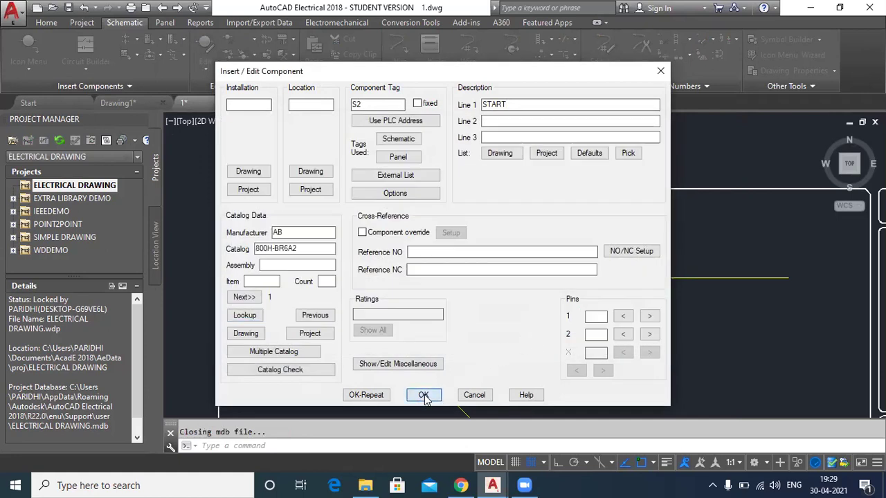
left_click(424, 395)
Step: Compare the orientation of the push button symbols on the horizontal and vertical wires
scroll(531, 298, "up", 2)
middle_click_drag(564, 257, 375, 253)
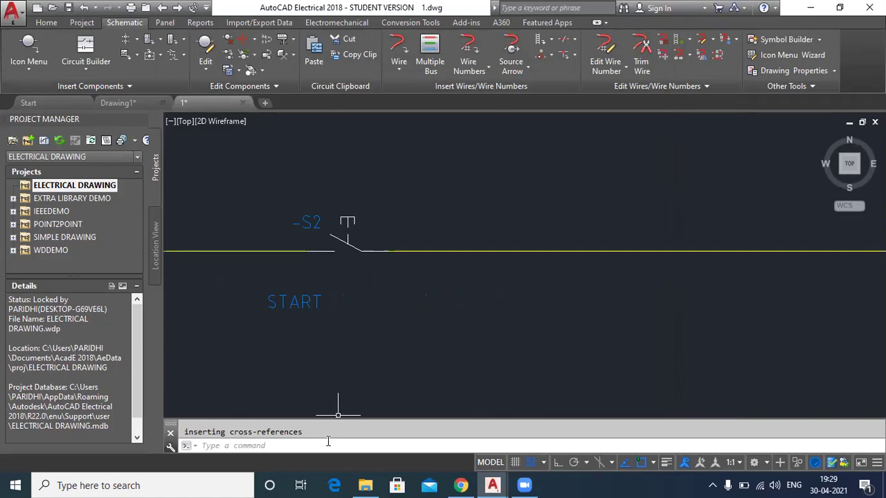
scroll(286, 346, "down", 5)
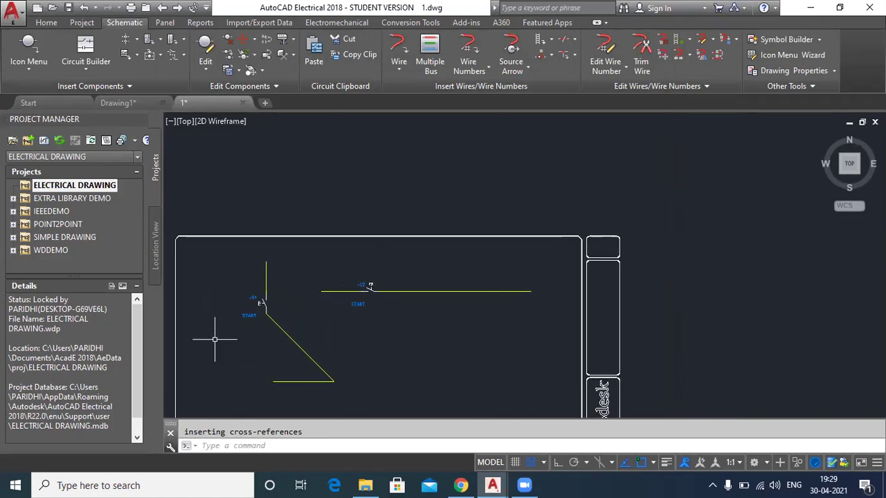
scroll(268, 311, "up", 4)
middle_click_drag(282, 252, 255, 295)
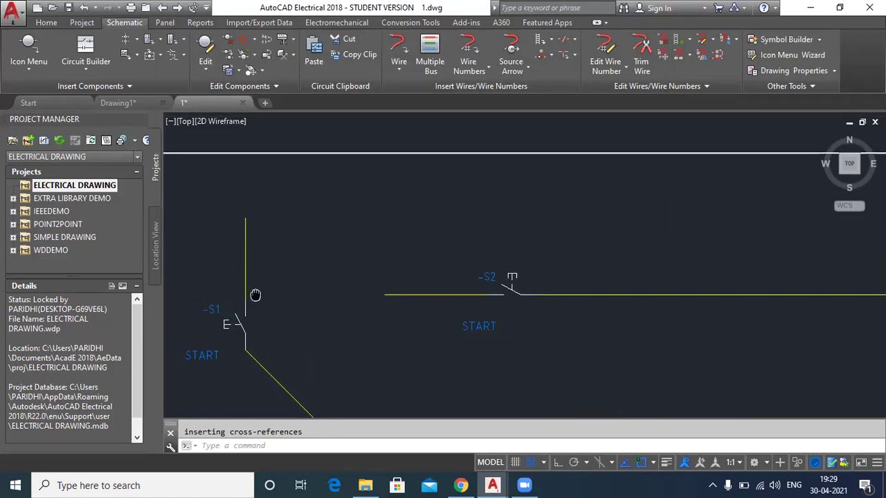
scroll(510, 297, "up", 4)
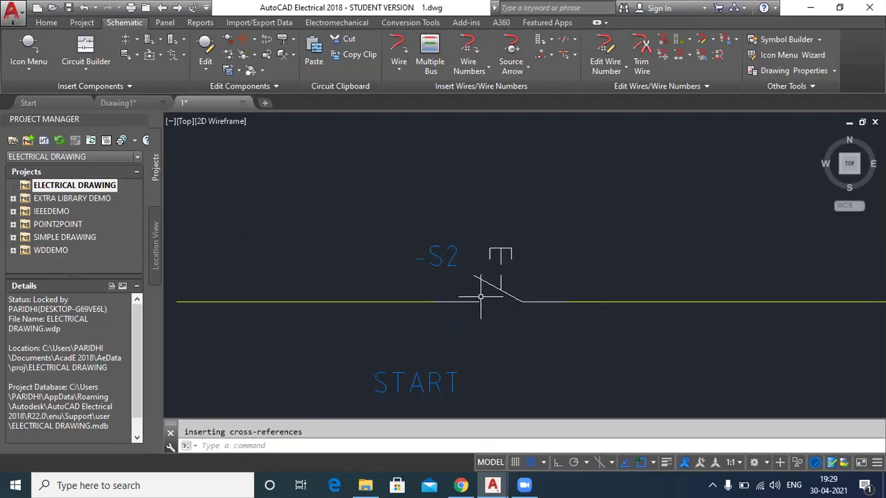
scroll(462, 298, "down", 3)
middle_click_drag(257, 311, 395, 292)
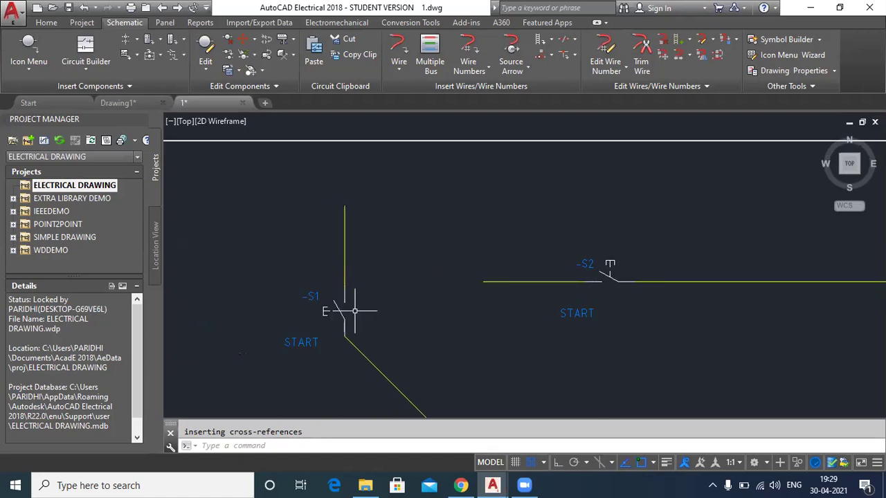
scroll(354, 290, "down", 3)
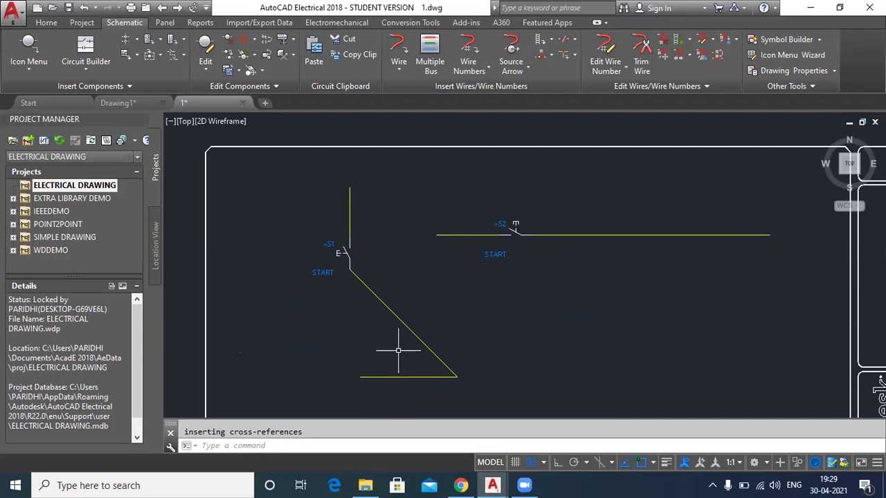
Step: Erase the S1 START push button together with its vertical, diagonal and lower horizontal wires
left_click(373, 174)
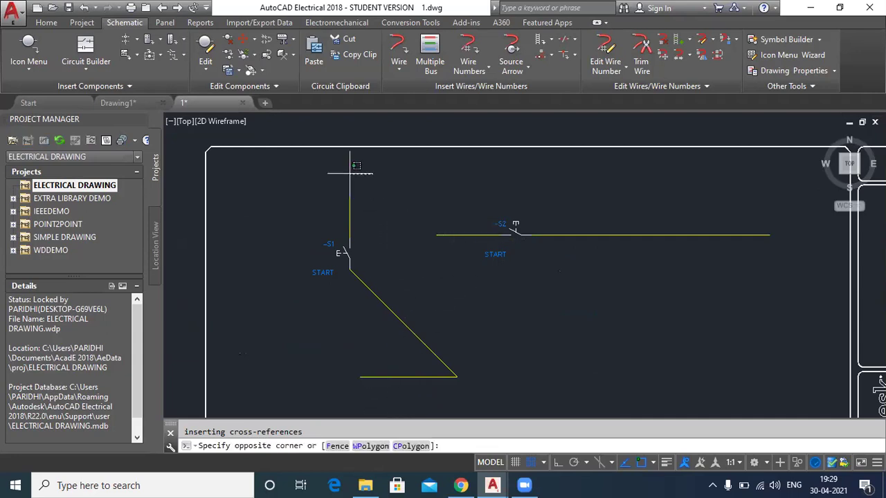
left_click(322, 400)
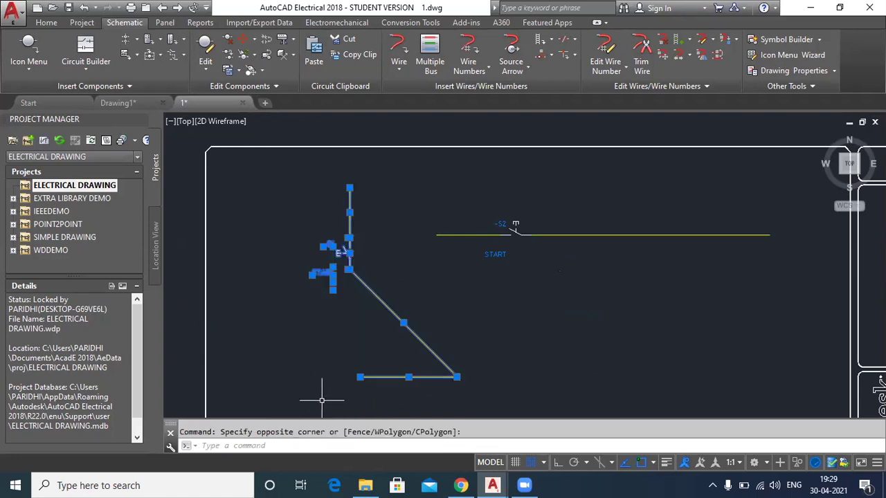
key("Delete")
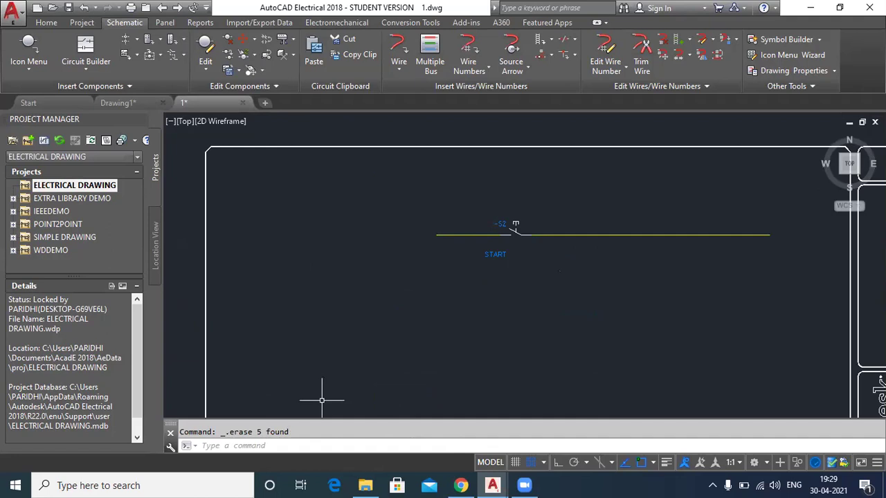
middle_click_drag(560, 269, 424, 267)
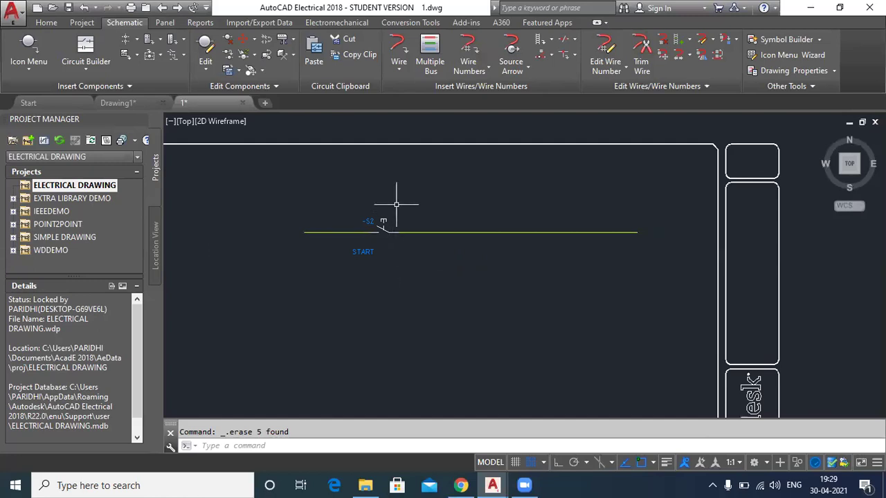
scroll(398, 201, "down", 3)
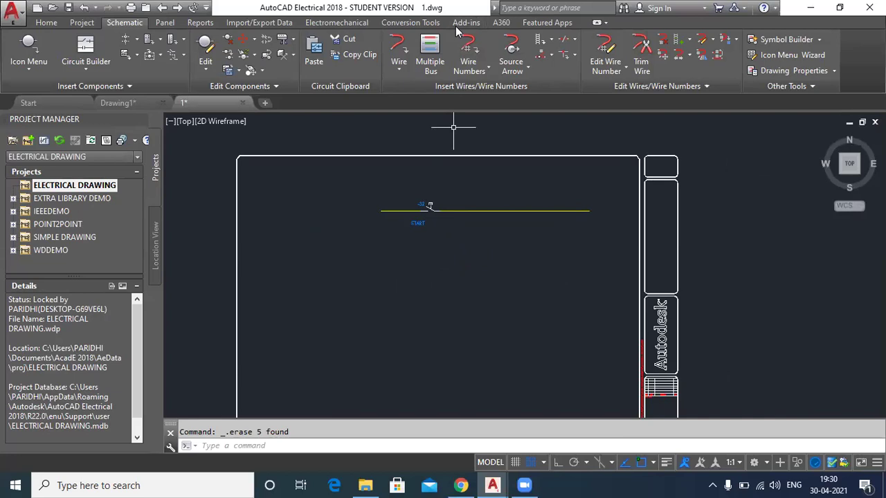
left_click(43, 140)
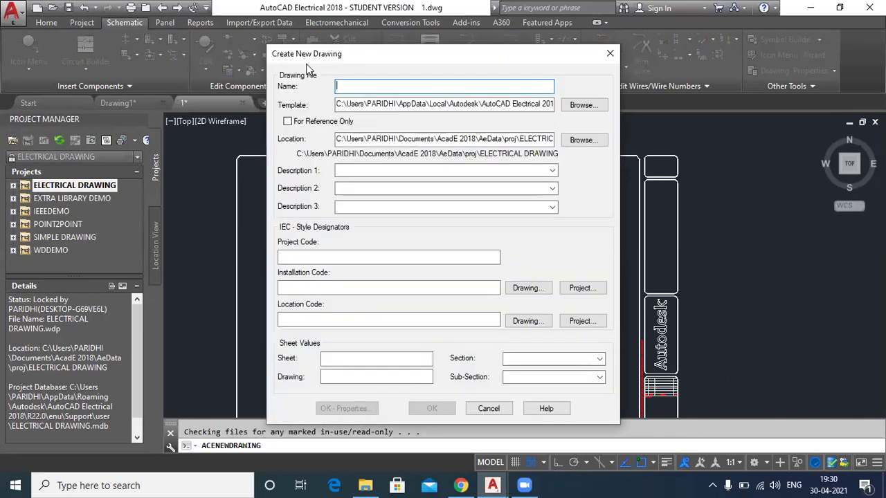
type("SDD")
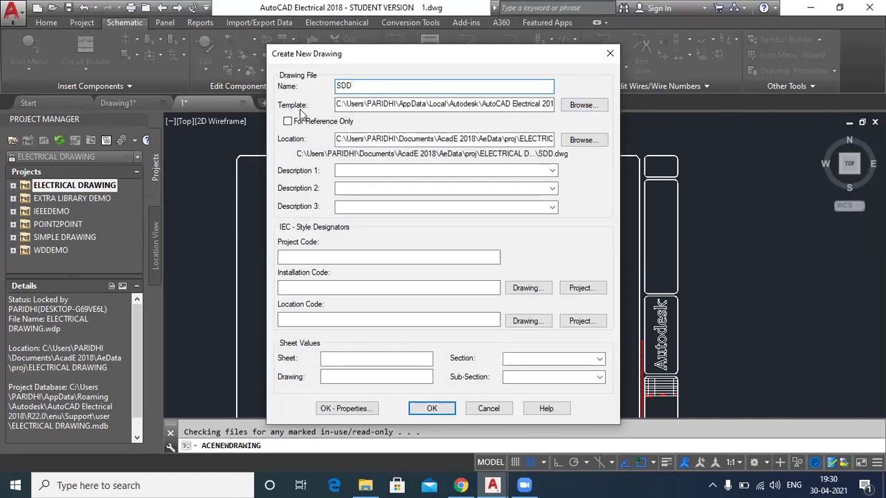
left_click(580, 105)
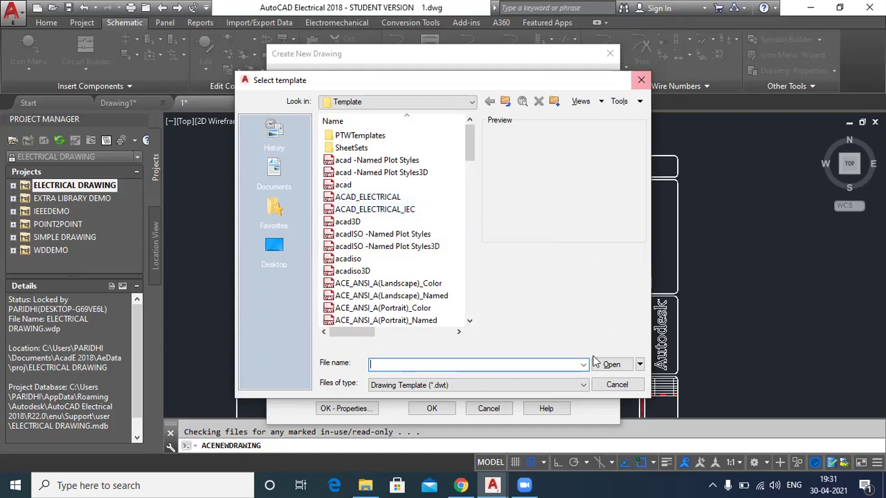
left_click(379, 199)
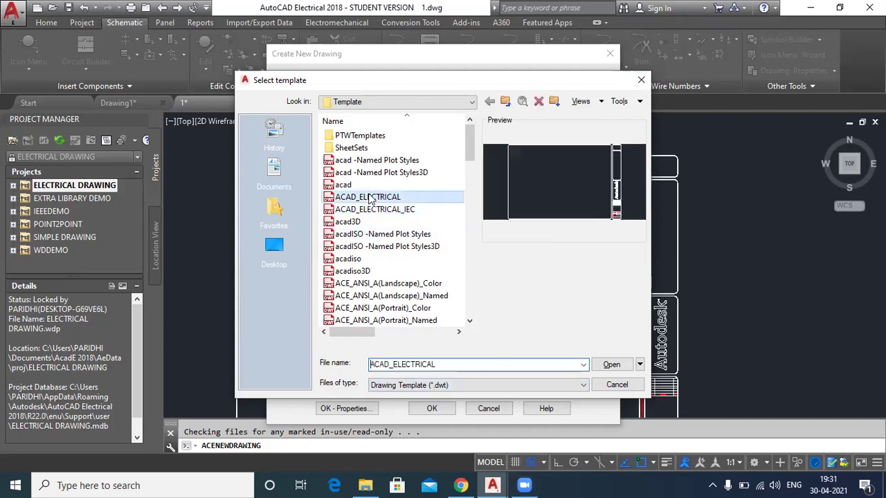
left_click(613, 365)
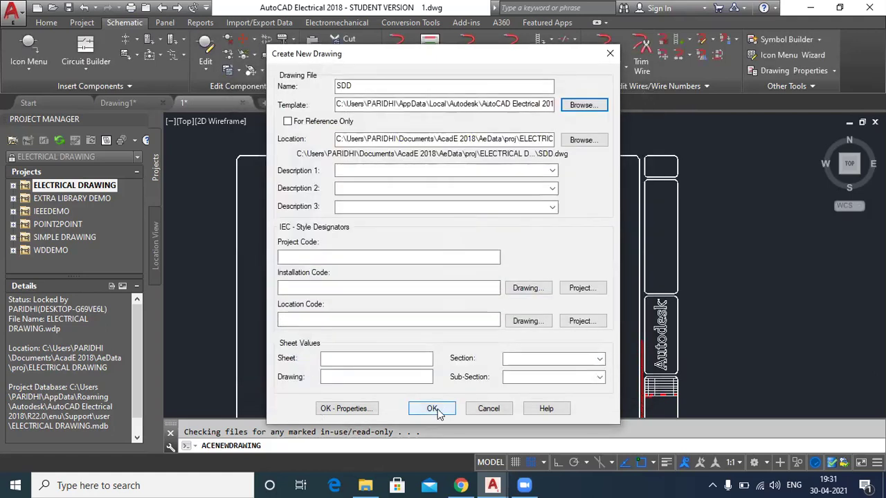
left_click(498, 410)
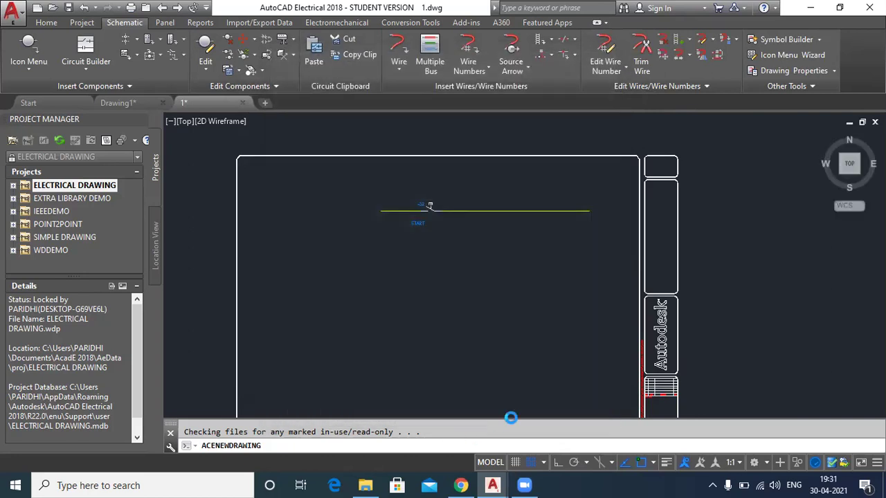
left_click(459, 209)
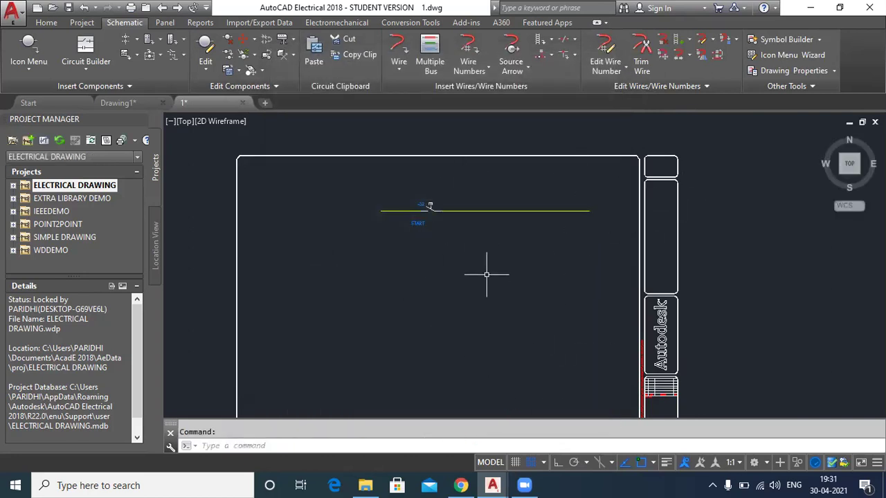
Step: Erase the S2 START push button and its horizontal wire from the sheet
middle_click(540, 140)
middle_click(540, 139)
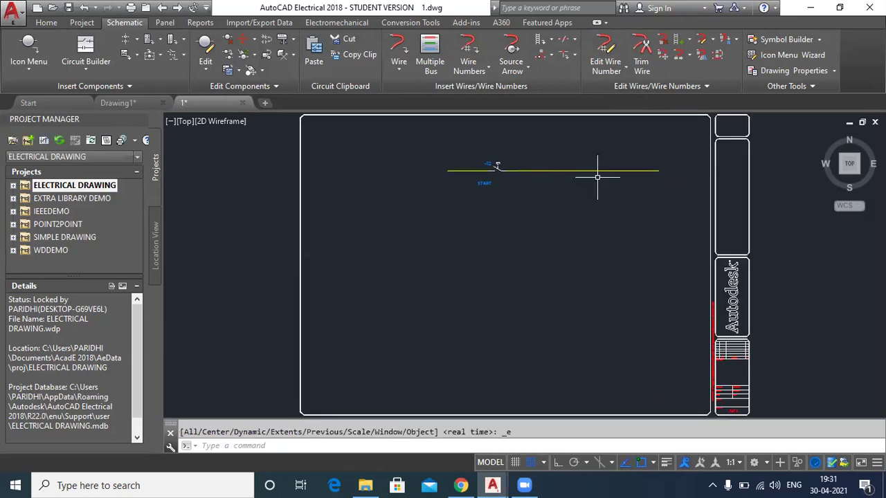
scroll(574, 211, "down", 3)
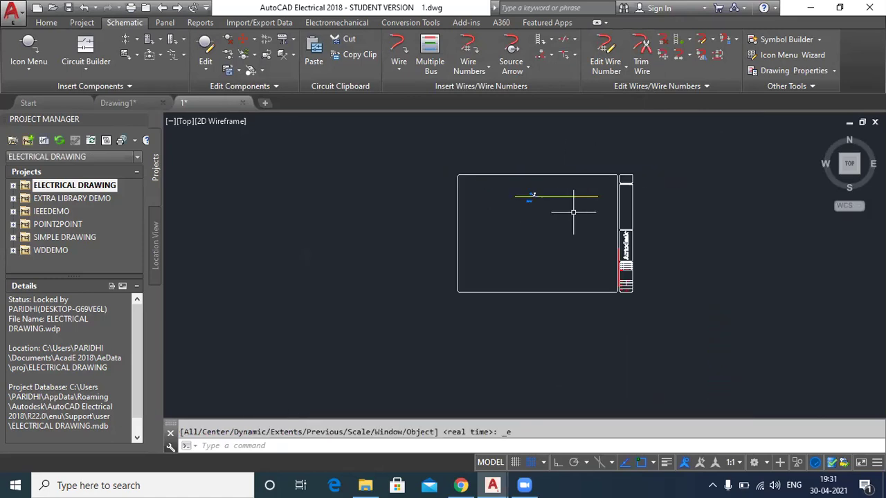
scroll(588, 207, "down", 3)
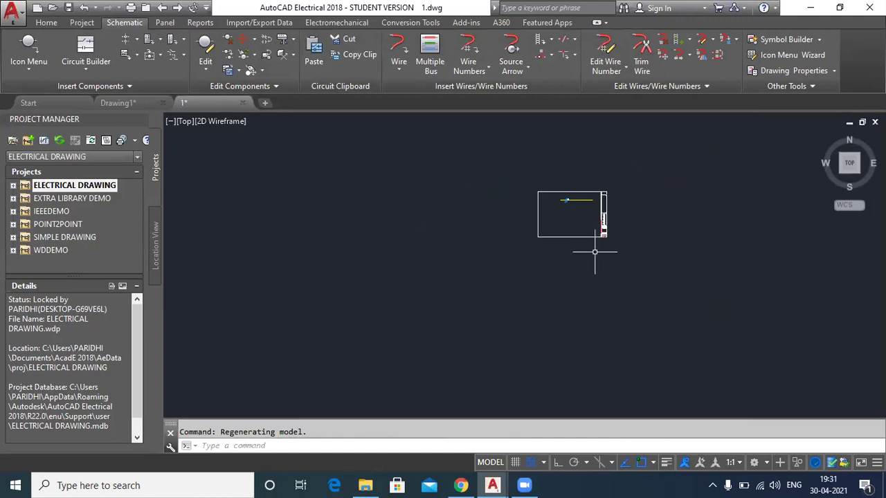
left_click(584, 196)
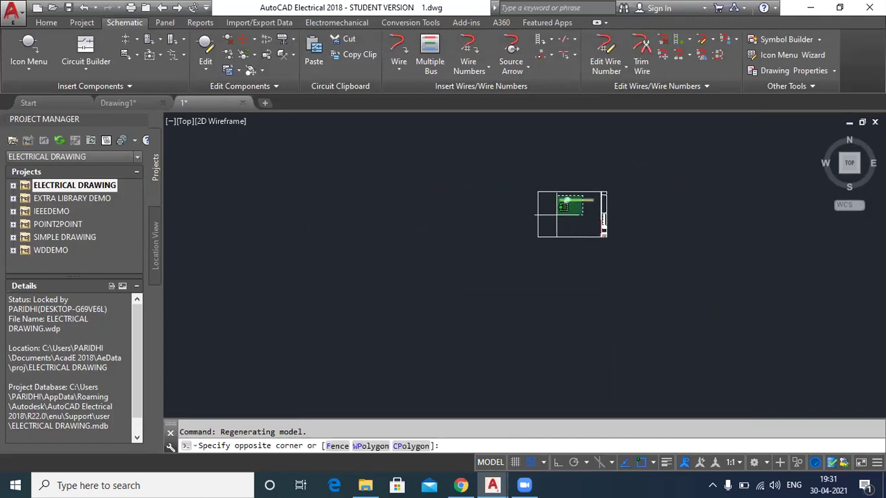
left_click(557, 214)
key("Delete")
type("sc")
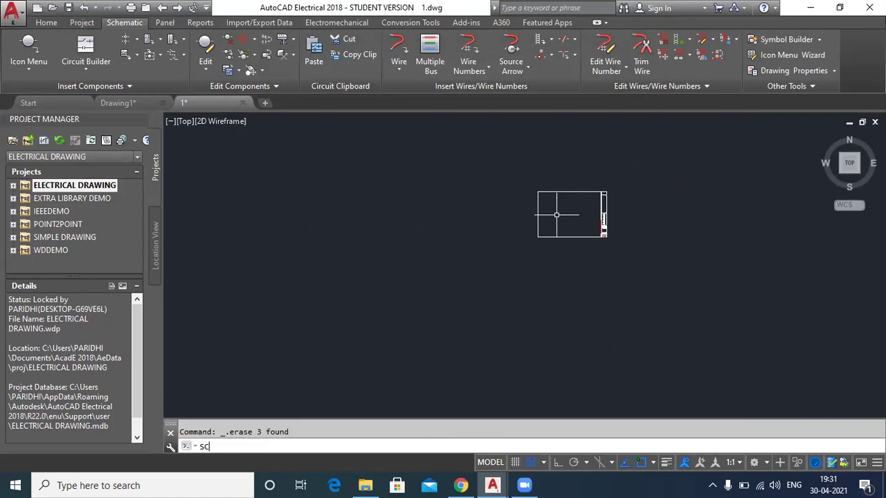
key("Return")
left_click(503, 164)
left_click(680, 292)
key("Return")
left_click(537, 237)
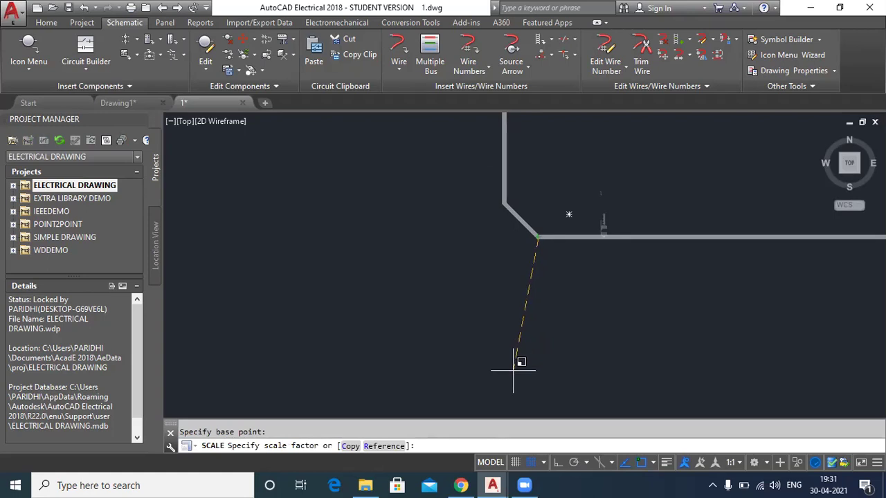
key("Escape")
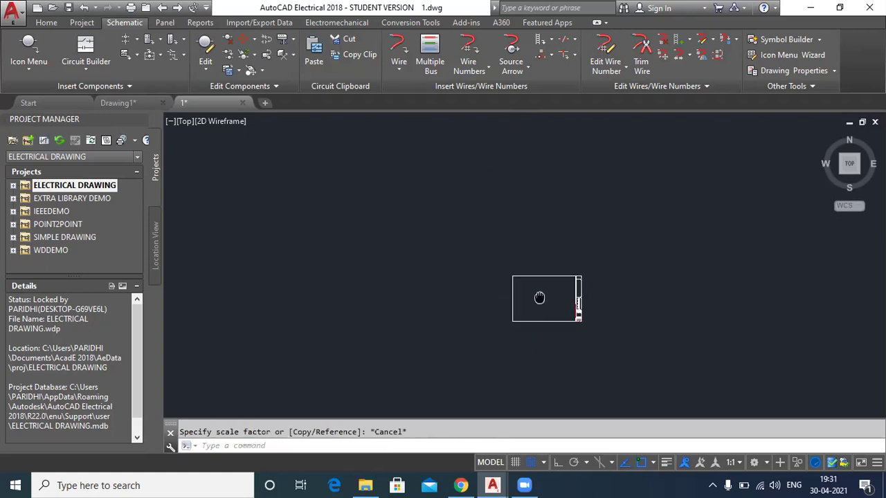
Step: Zoom the view to show the entire empty title block sheet
scroll(507, 342, "up", 4)
middle_click_drag(512, 346, 506, 274)
type("z")
key("Return")
type("a")
key("Return")
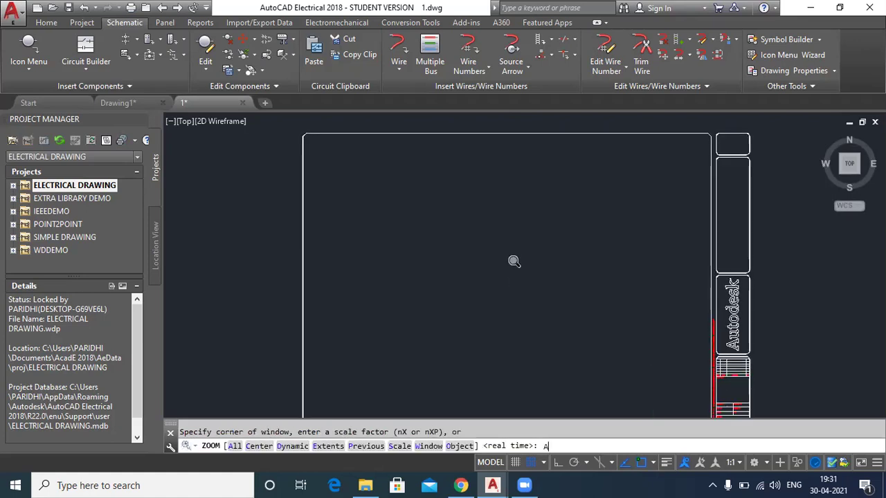
key("Escape")
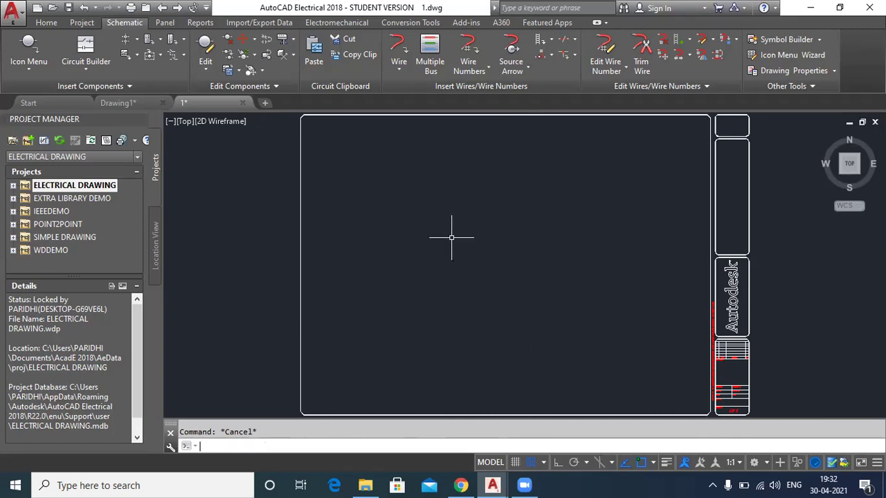
left_click(429, 67)
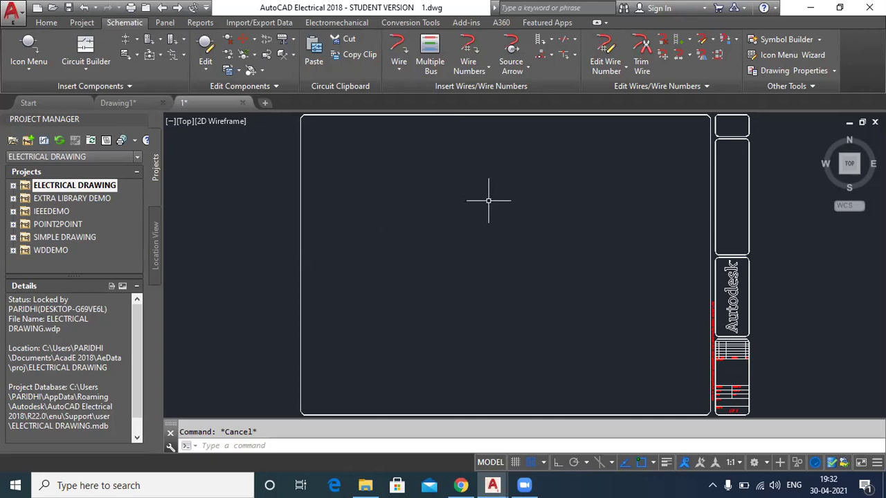
Step: Start plotting the model and set the paper size to ISO A4 (210.00 x 297.00 MM)
scroll(505, 195, "down", 2)
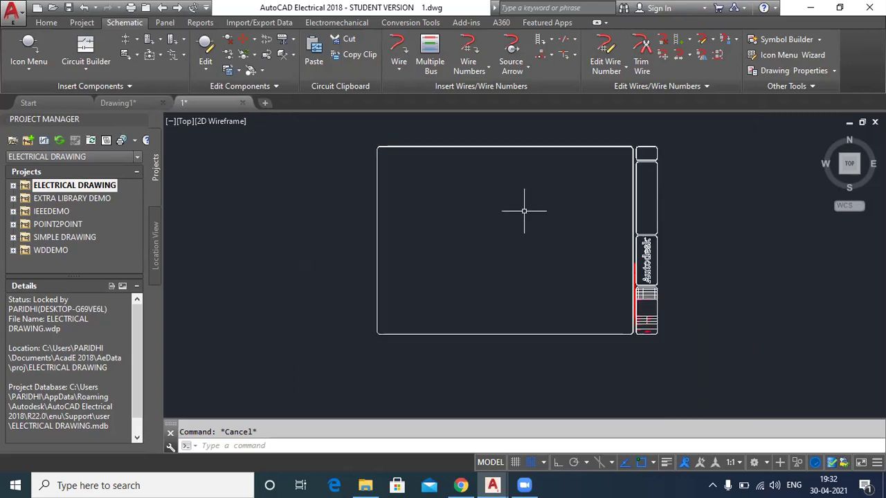
middle_click_drag(528, 206, 461, 223)
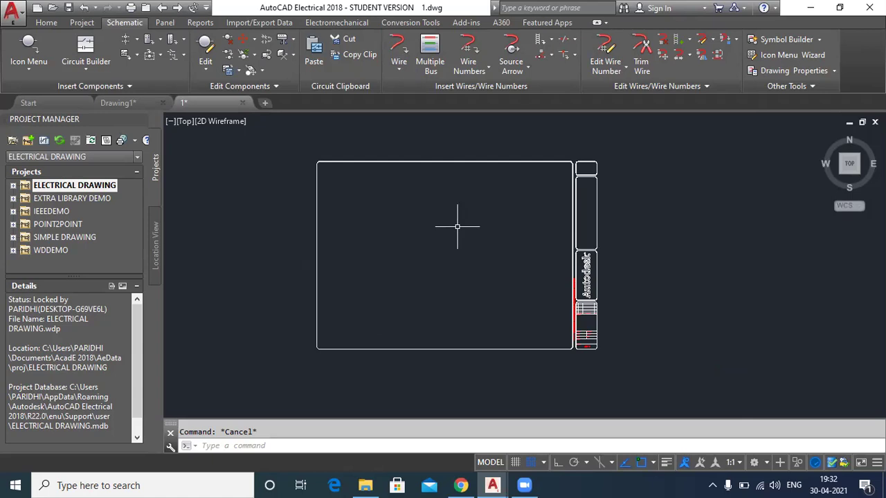
key("ctrl+p")
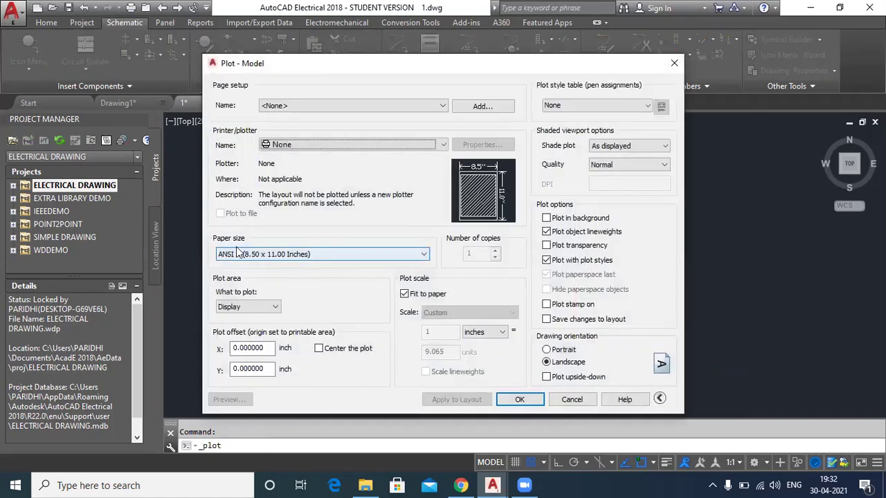
left_click(392, 255)
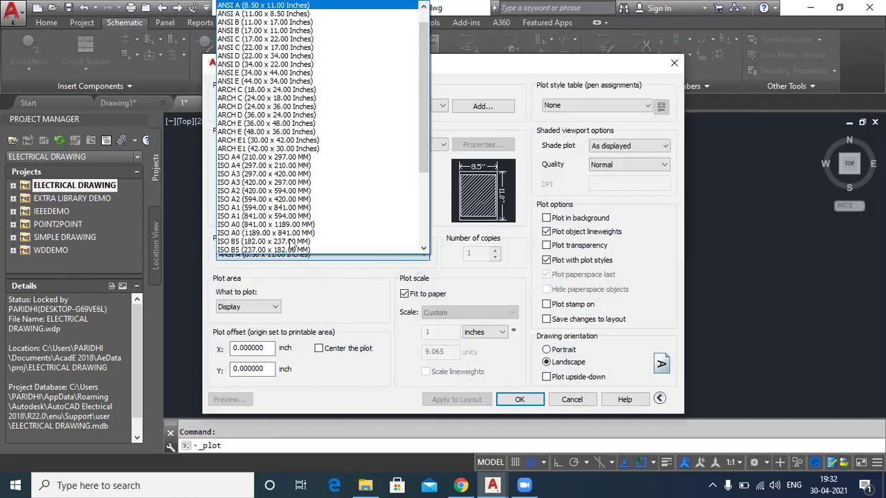
left_click(245, 158)
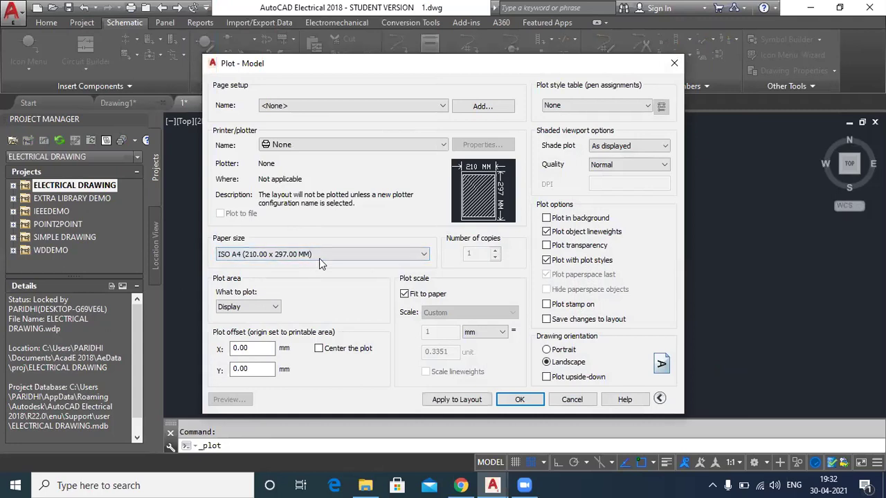
Step: Define the plot area as a window enclosing the whole sheet border and its title block
left_click(274, 306)
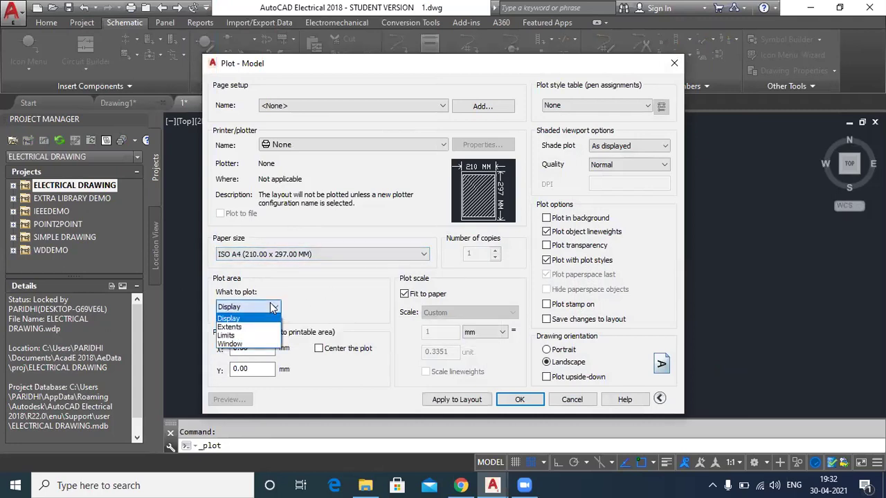
left_click(237, 346)
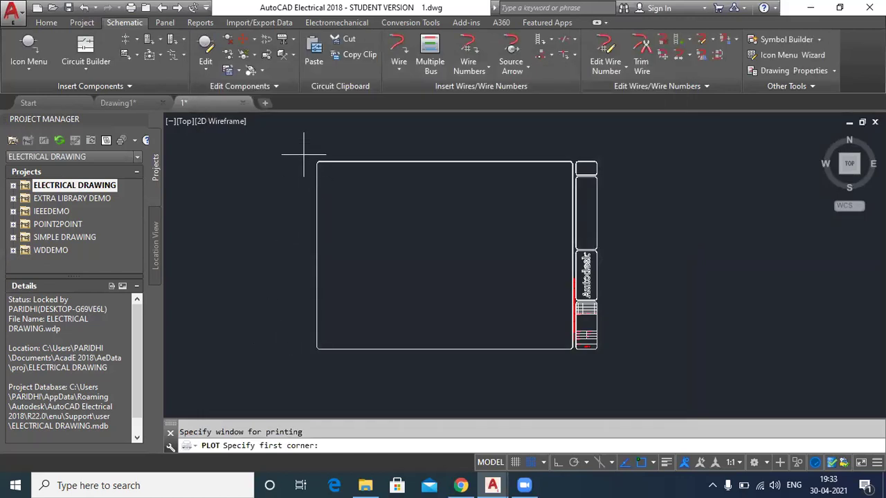
left_click(309, 157)
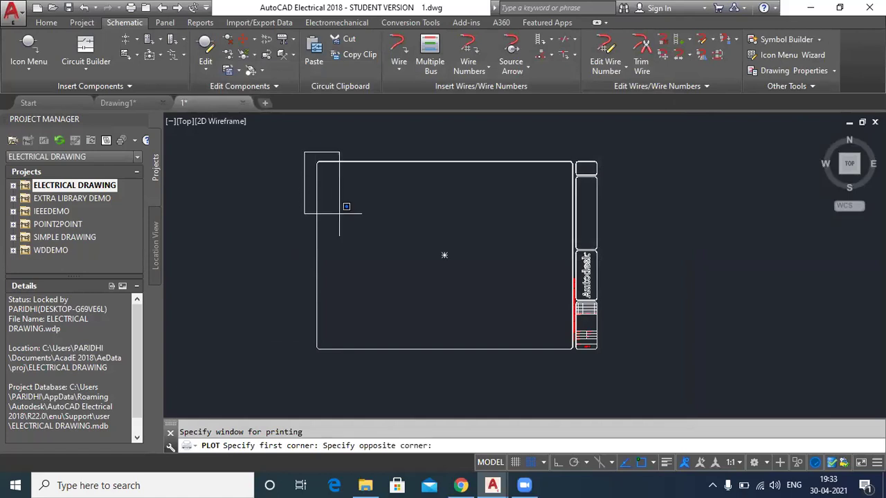
left_click(604, 352)
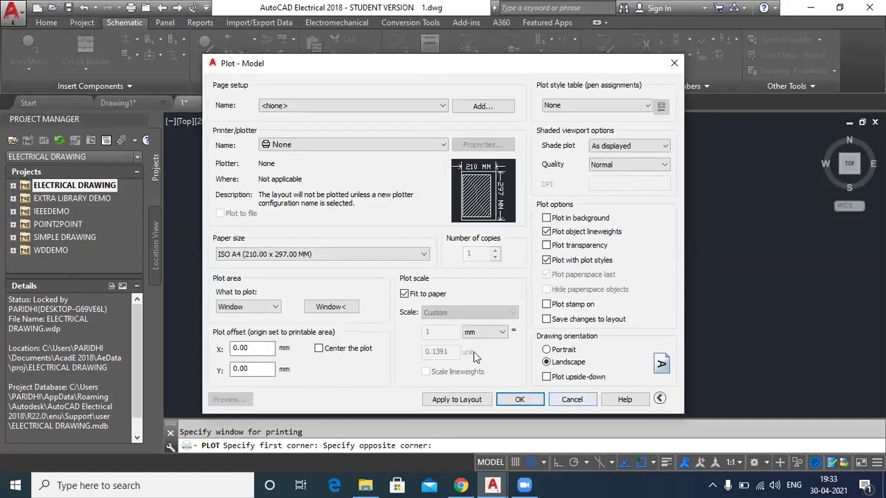
Step: Choose the Acade - DWG To PDF.pc3 plotter and apply the plot settings to the layout
left_click(424, 142)
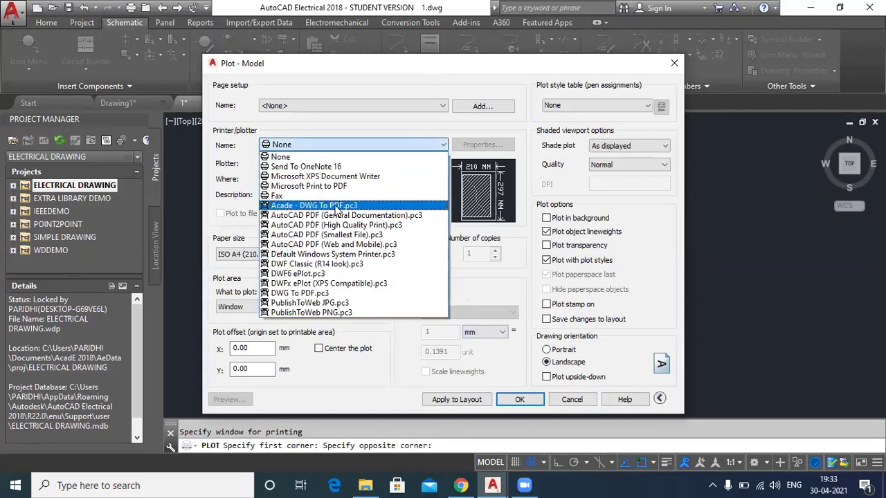
left_click(337, 207)
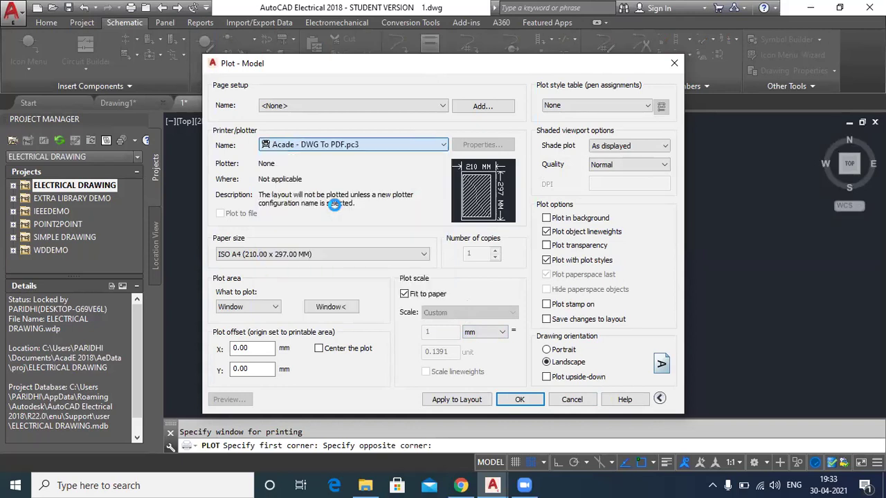
left_click(448, 401)
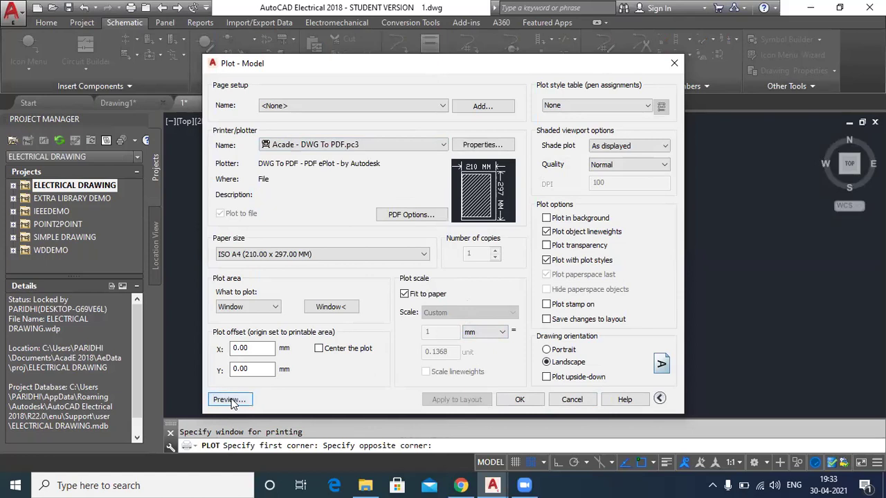
Step: Preview the A4 plot of the sheet and its title block, and close the plot setup without printing
left_click(229, 400)
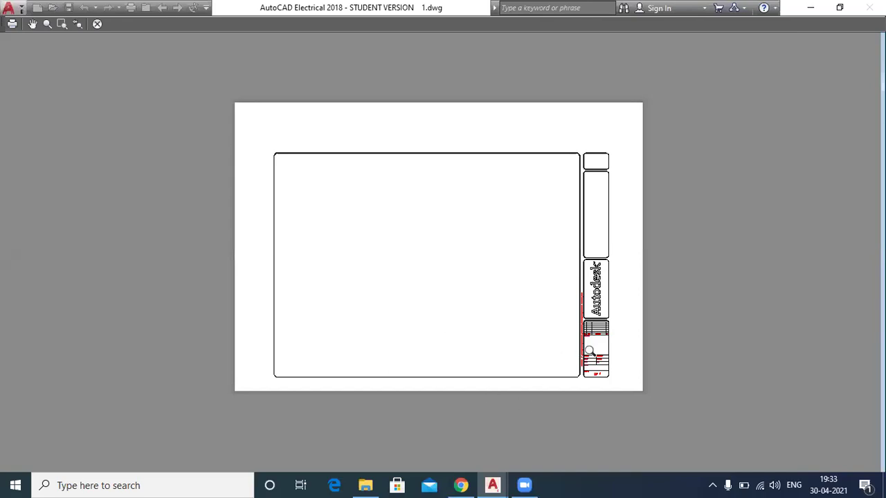
scroll(590, 350, "up", 2)
scroll(477, 241, "down", 2)
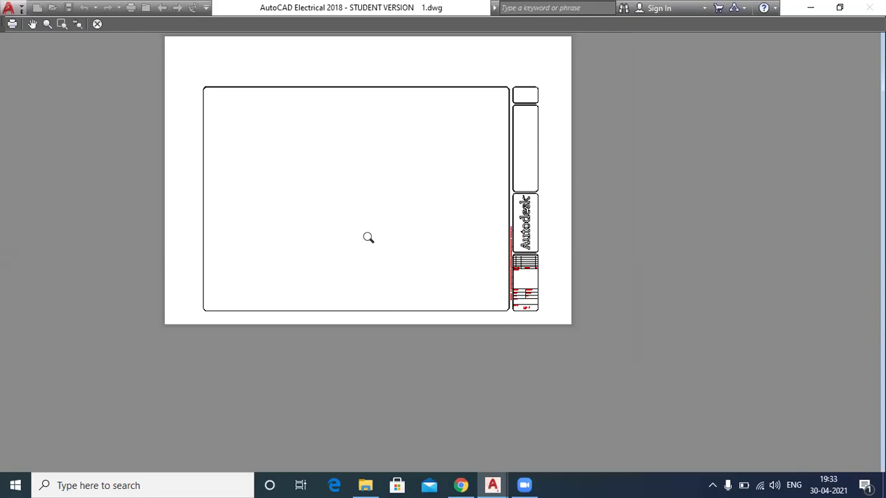
key("Escape")
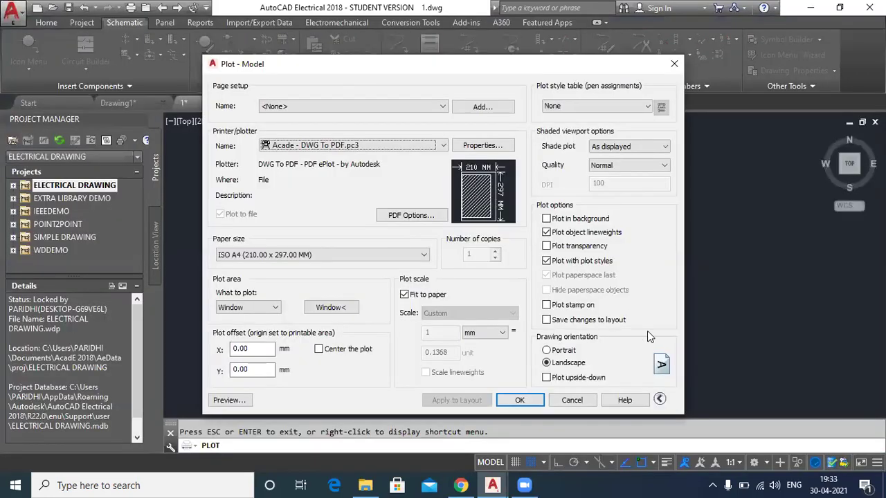
left_click(572, 400)
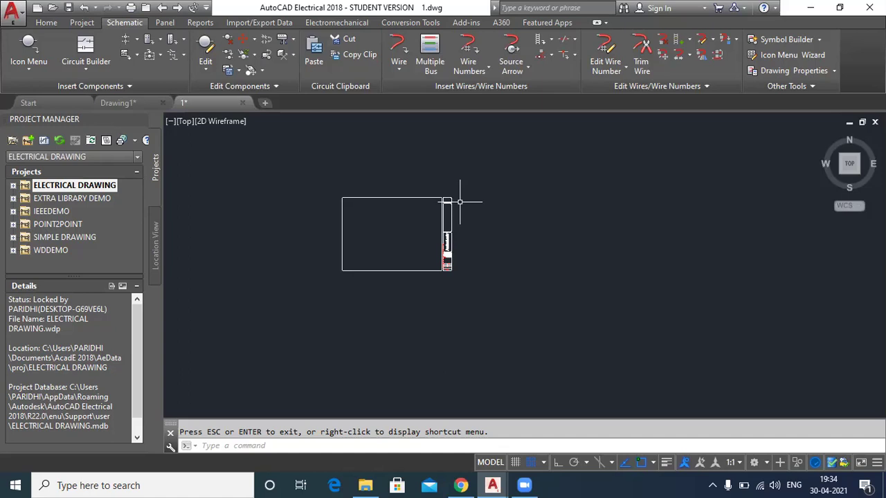
scroll(378, 223, "up", 2)
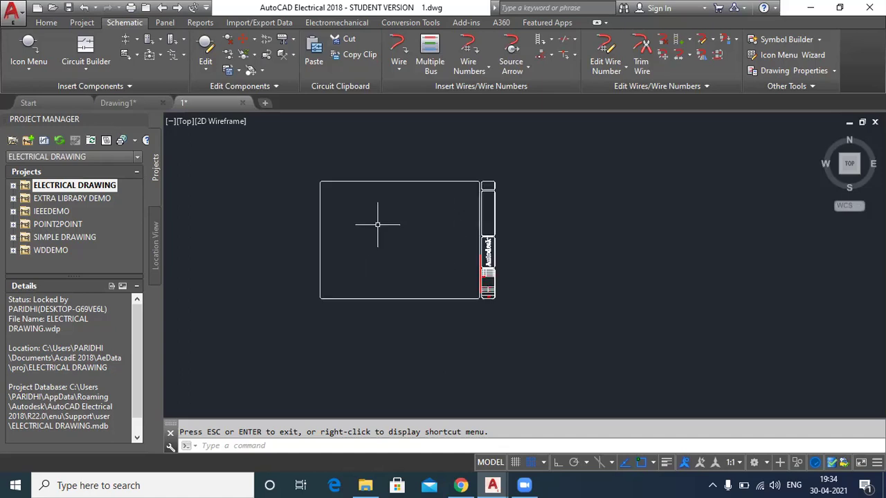
middle_click_drag(390, 214, 455, 261)
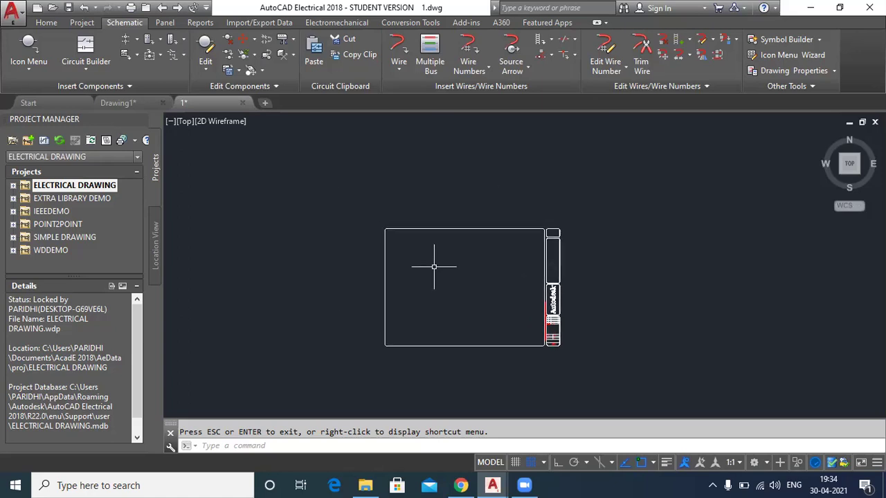
mouse_move(484, 271)
middle_mouse_down()
mouse_move(465, 252)
mouse_move(492, 248)
middle_mouse_up()
scroll(461, 260, "up", 3)
scroll(471, 239, "down", 2)
key("Escape")
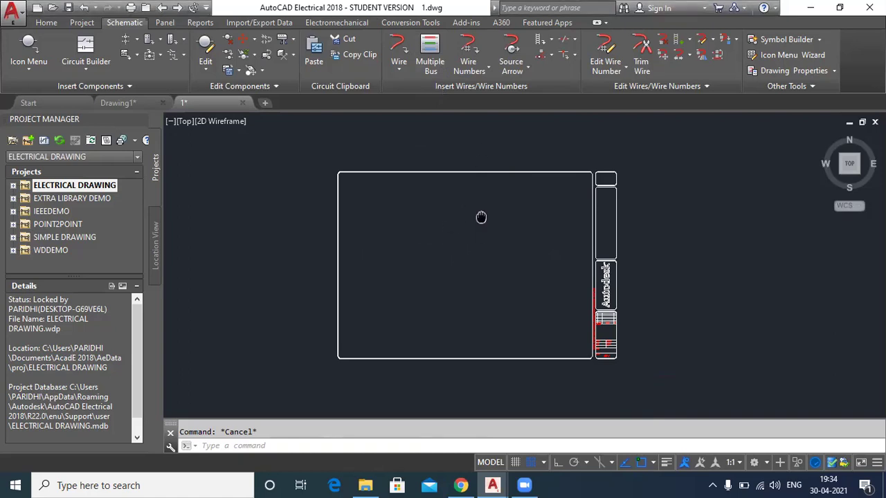
middle_click_drag(480, 217, 442, 220)
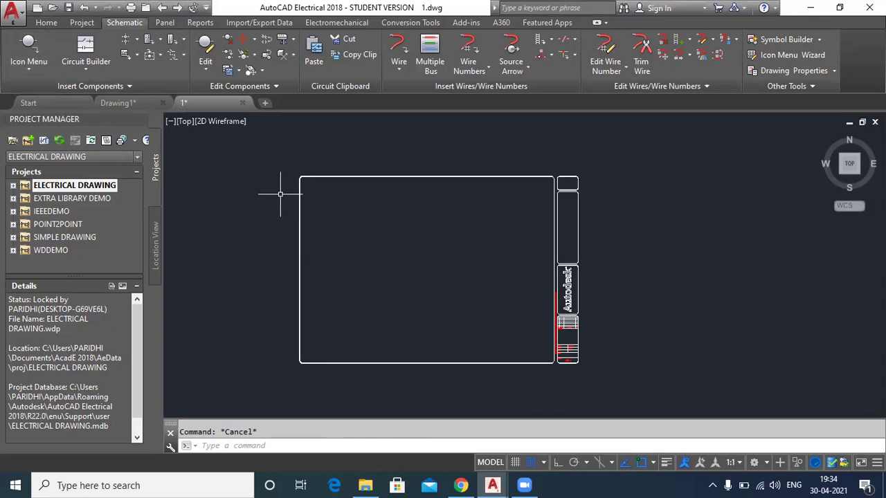